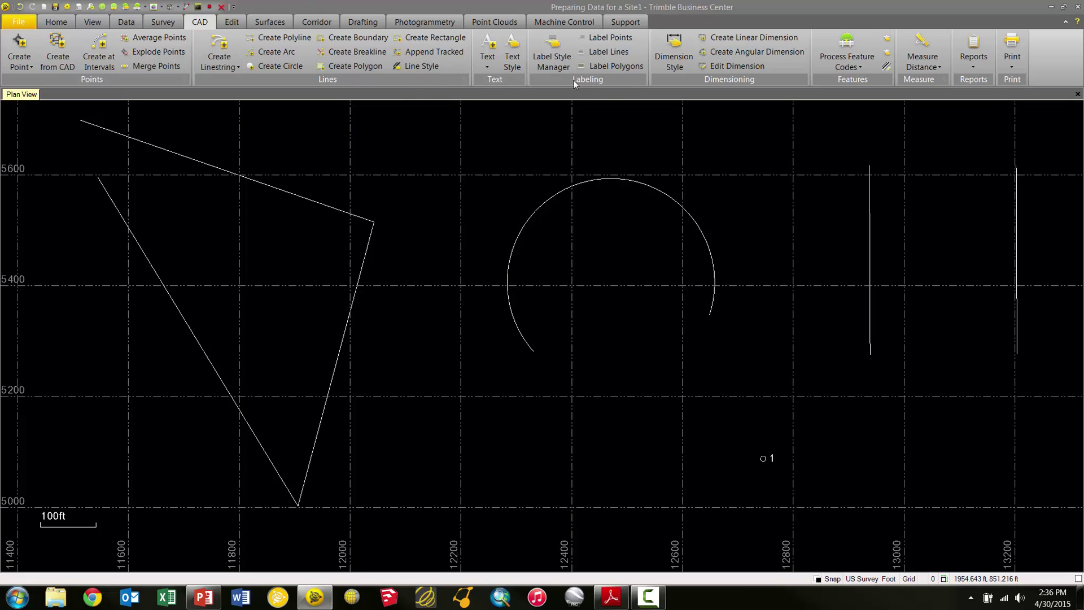
Step: Open the Label Style Manager, move it higher, and keep Standard as the text style
click(547, 41)
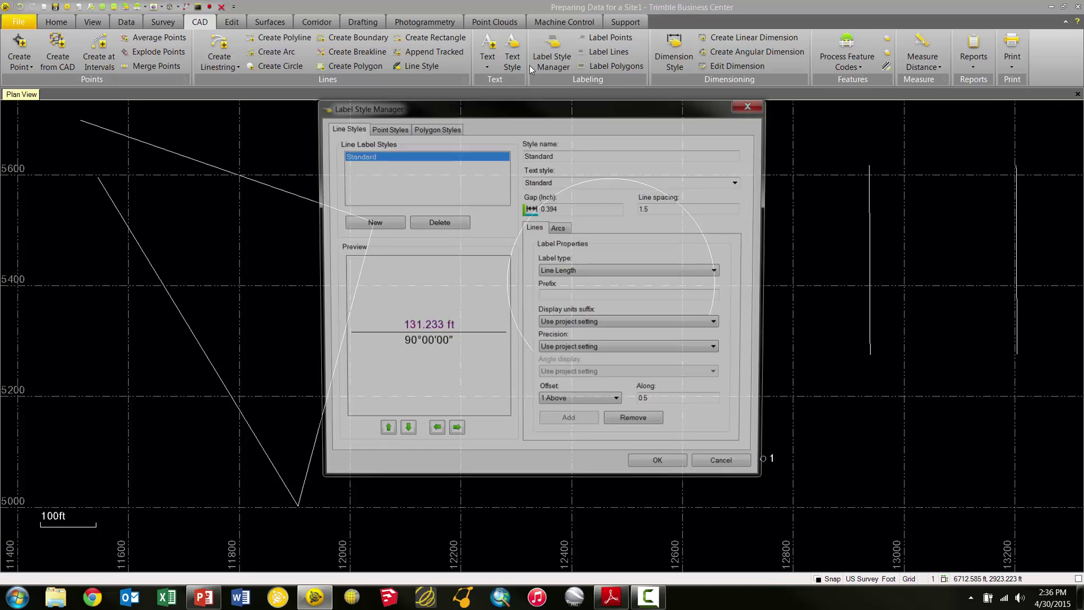
drag(520, 105, 522, 46)
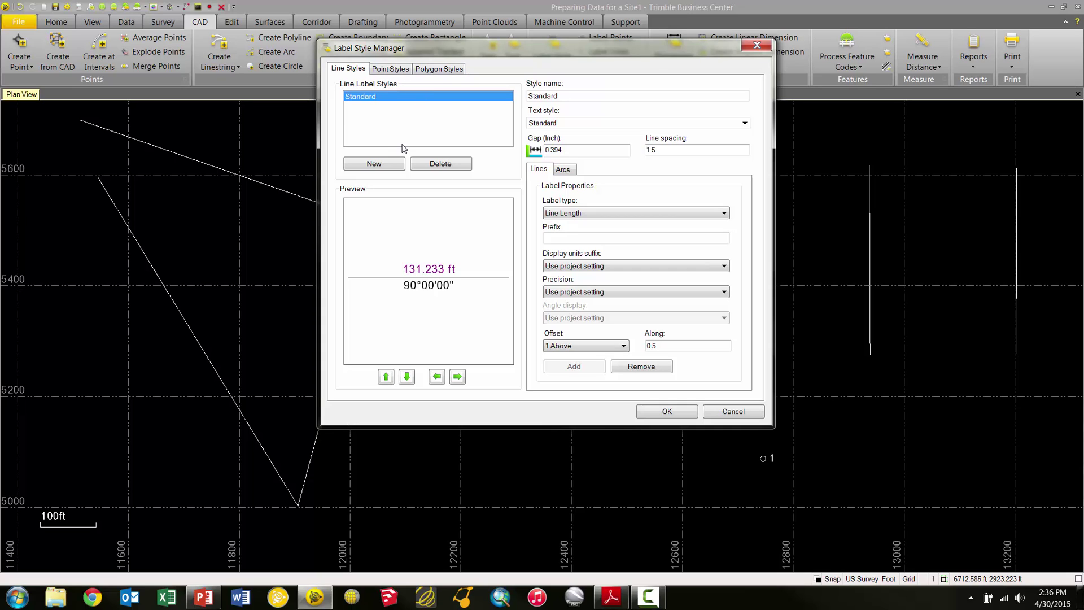
click(547, 124)
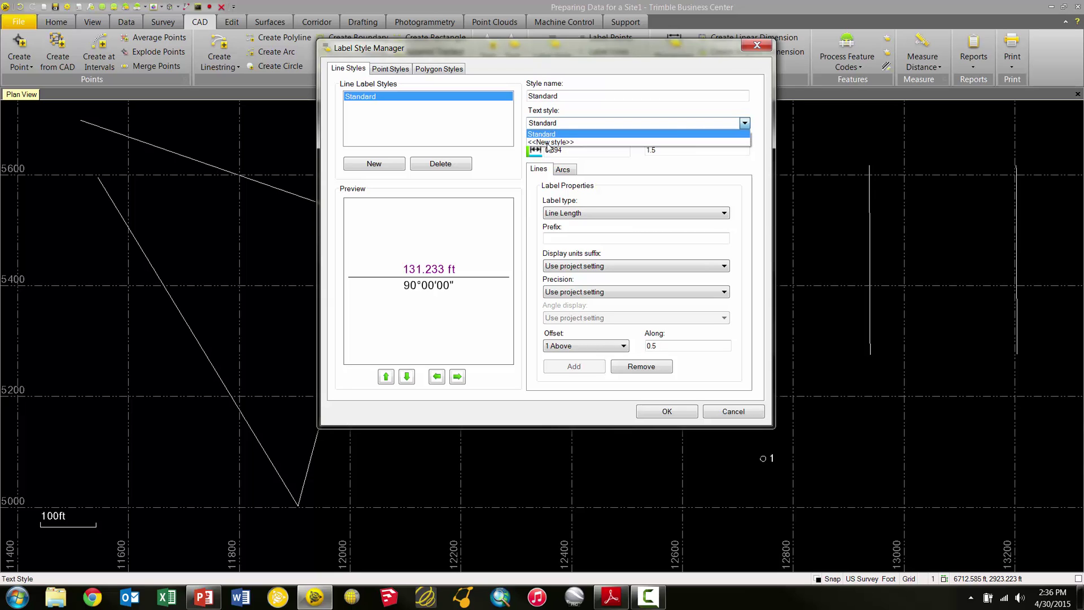
click(546, 141)
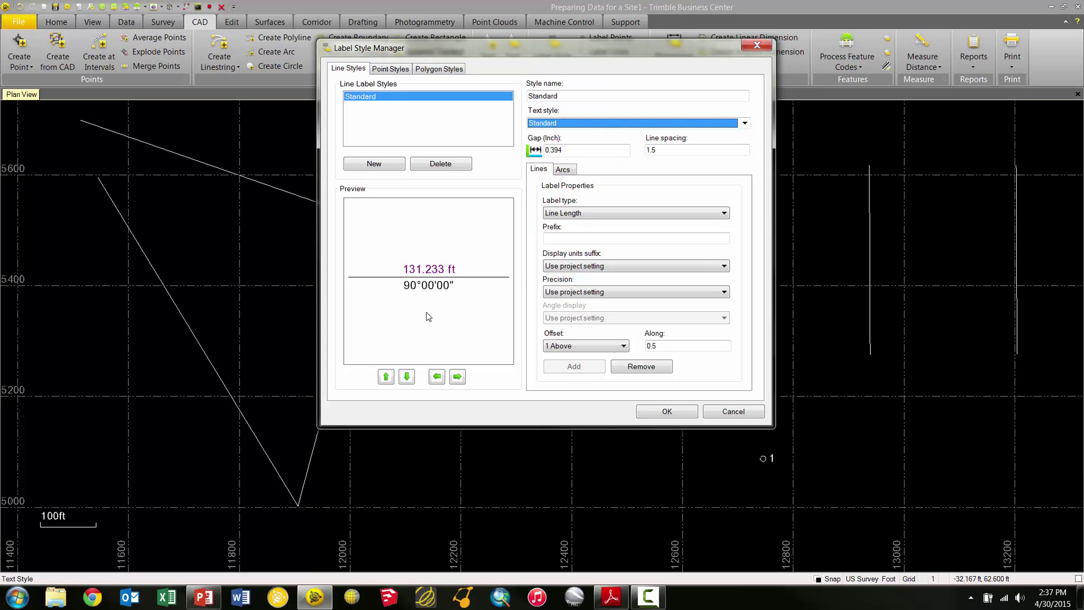
Step: Try the length label's offset and along positions, returning it to 1 Above at Along 0.5
click(407, 377)
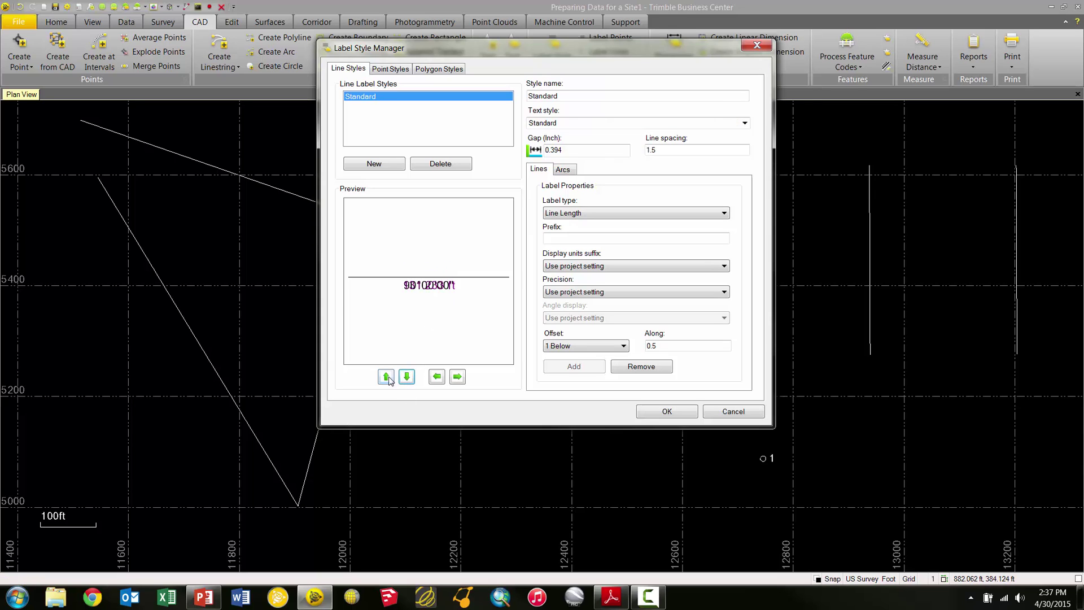
click(386, 377)
click(386, 378)
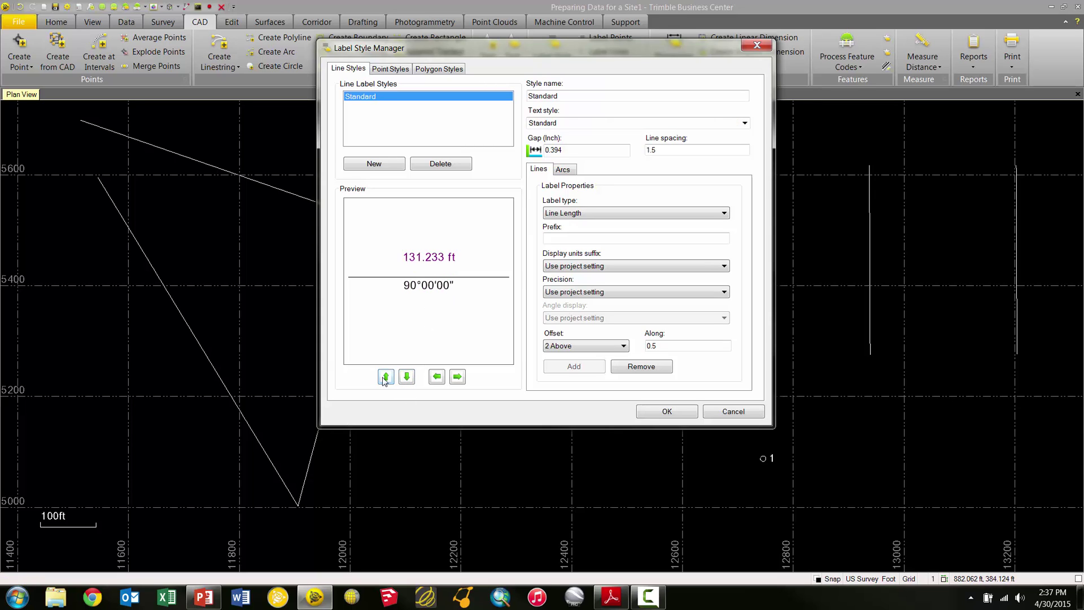
click(386, 377)
click(406, 381)
click(405, 381)
click(438, 384)
click(438, 377)
click(457, 377)
click(457, 377)
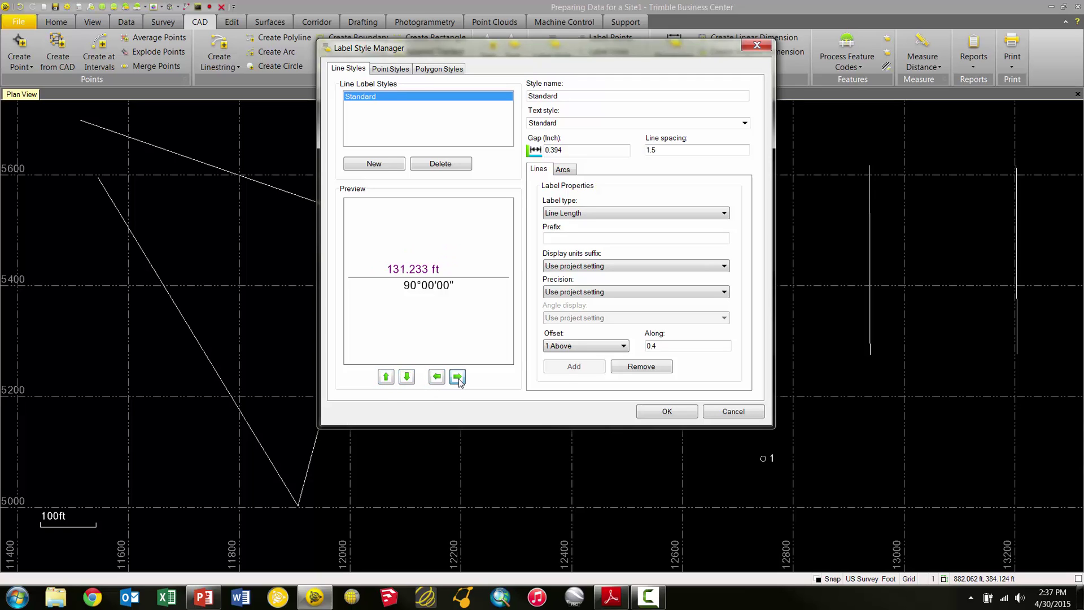
Step: Move the azimuth label one line down and back up, then reselect the length label
click(428, 286)
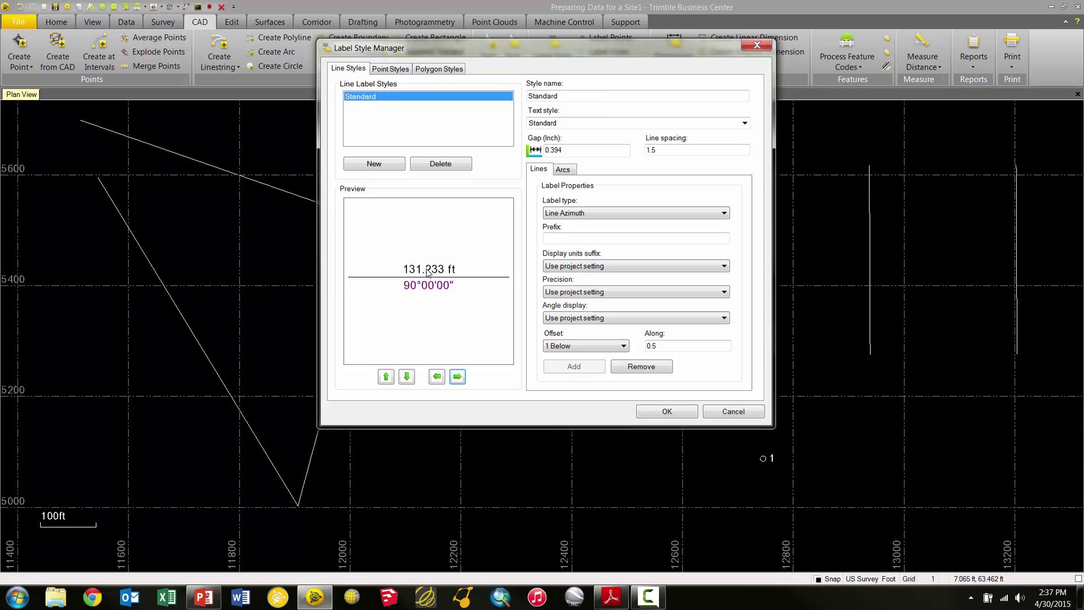
click(406, 378)
click(385, 377)
click(428, 274)
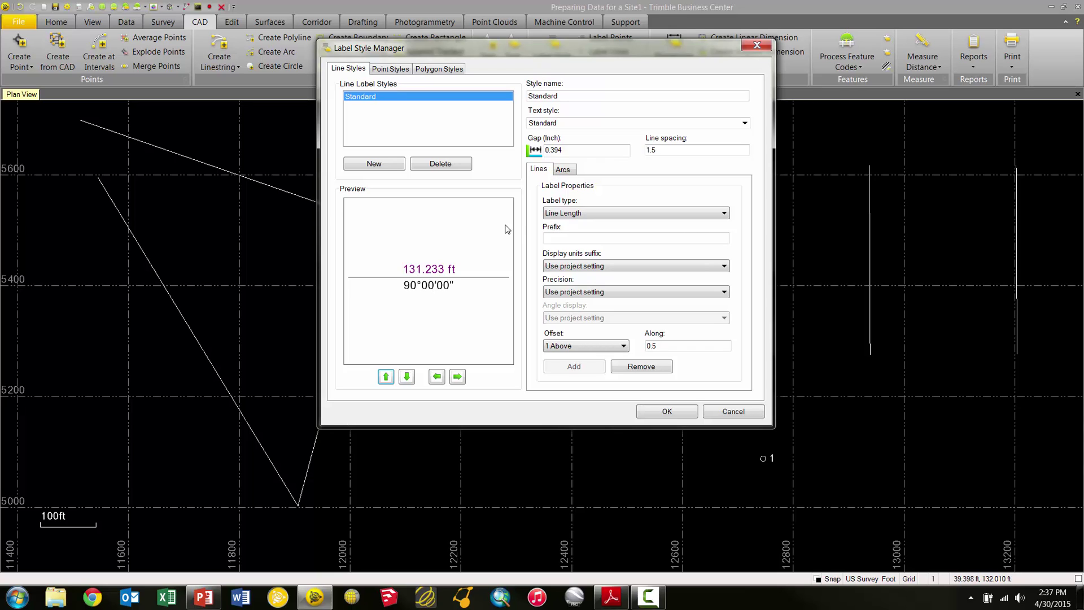
Step: Put the 90°00'00" azimuth label 1 Above and shift it left along the line
click(421, 287)
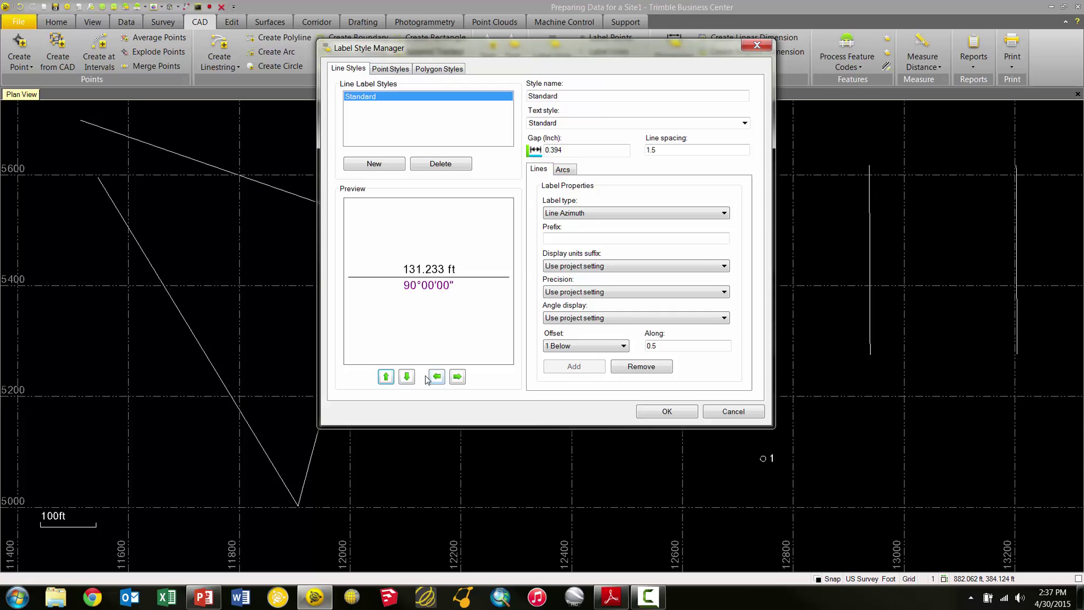
click(386, 376)
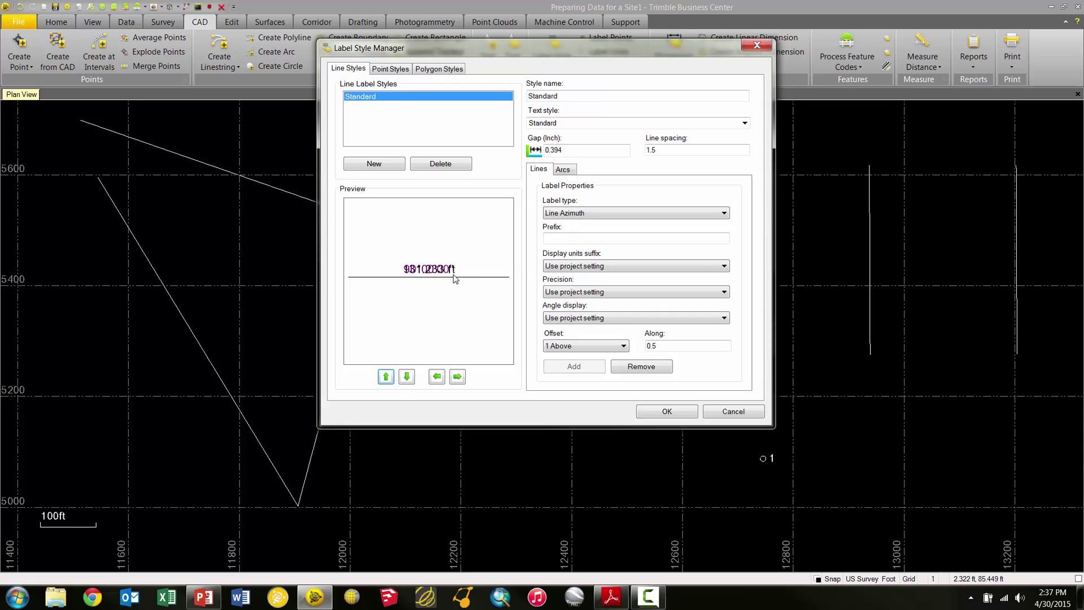
click(429, 269)
click(406, 377)
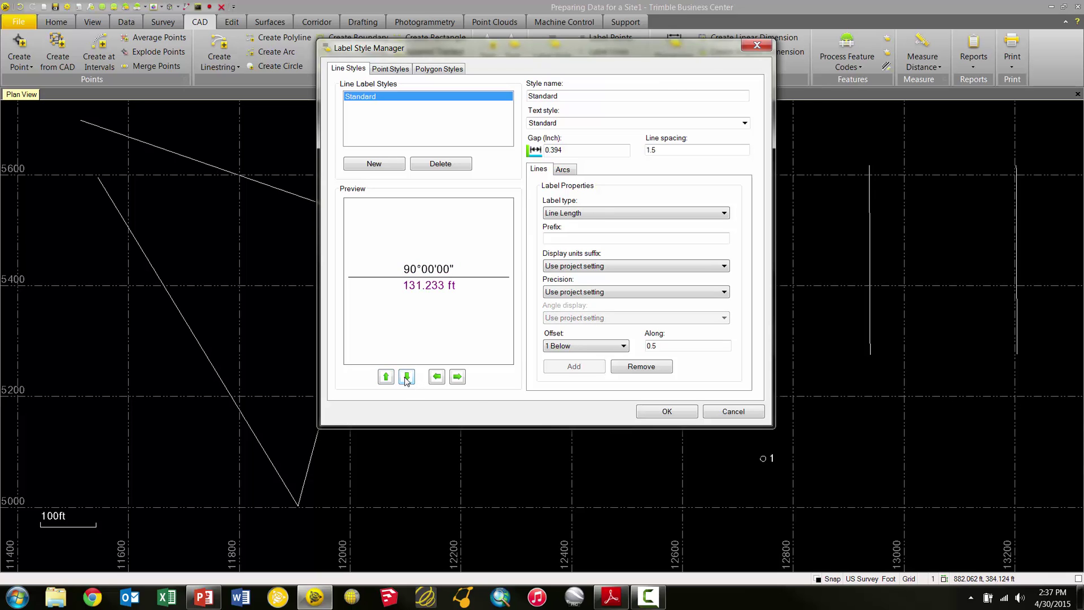
click(432, 271)
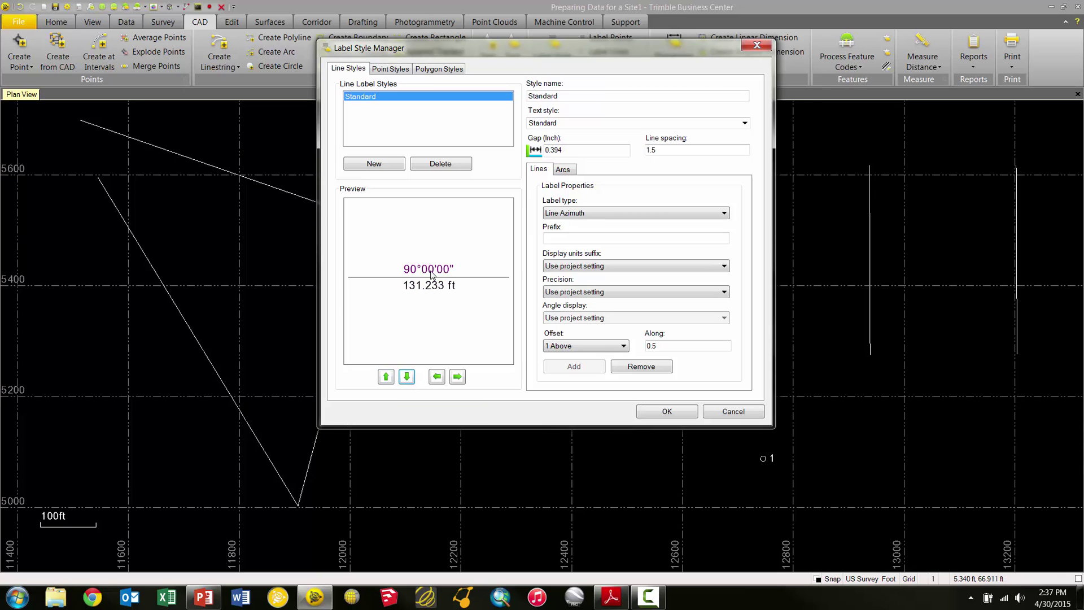
click(436, 377)
click(437, 377)
click(436, 377)
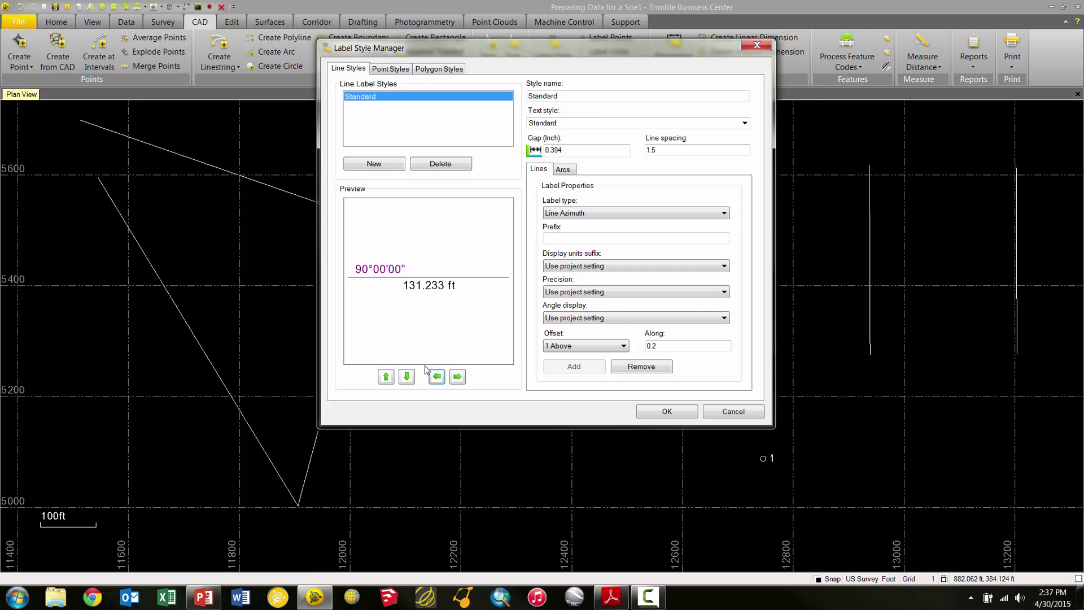
Step: Set the 131.233 ft length label 1 Above at Along 0.7, and the azimuth label at Along 0.3
click(432, 285)
click(386, 377)
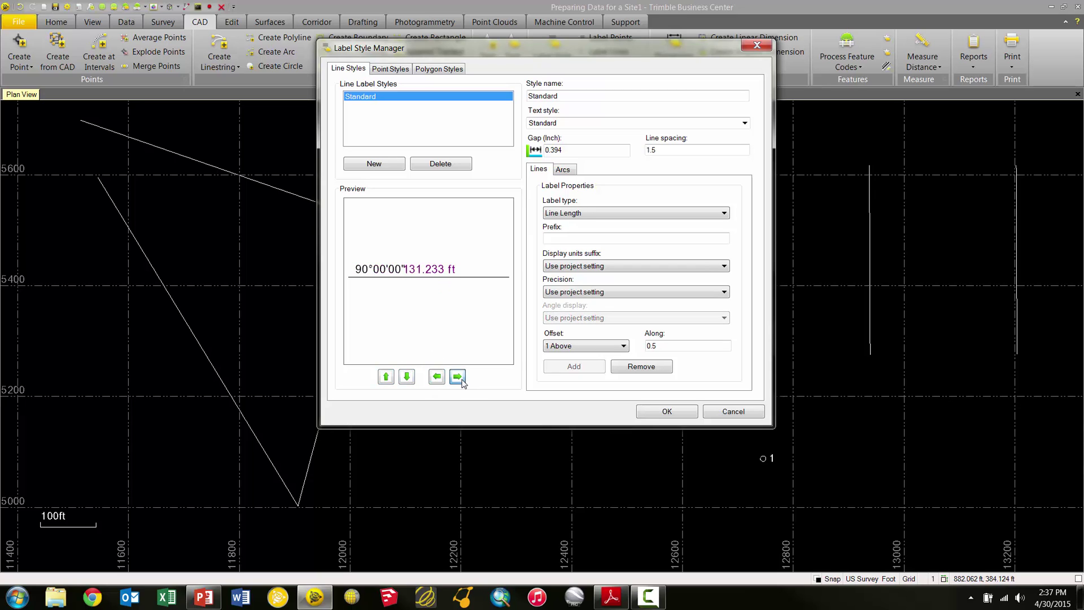
click(457, 377)
click(456, 377)
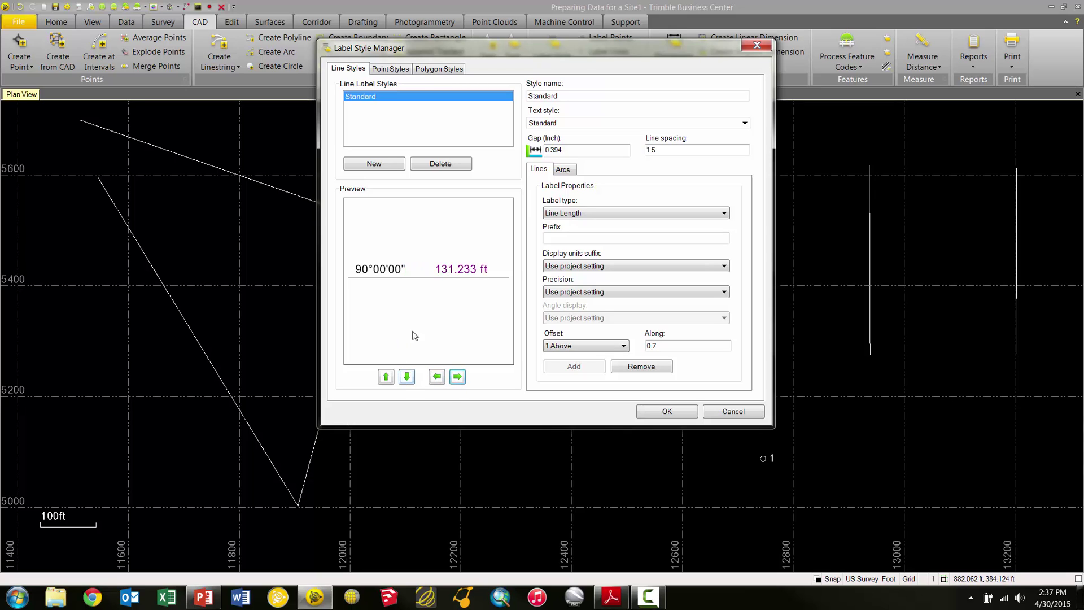
click(379, 269)
click(458, 378)
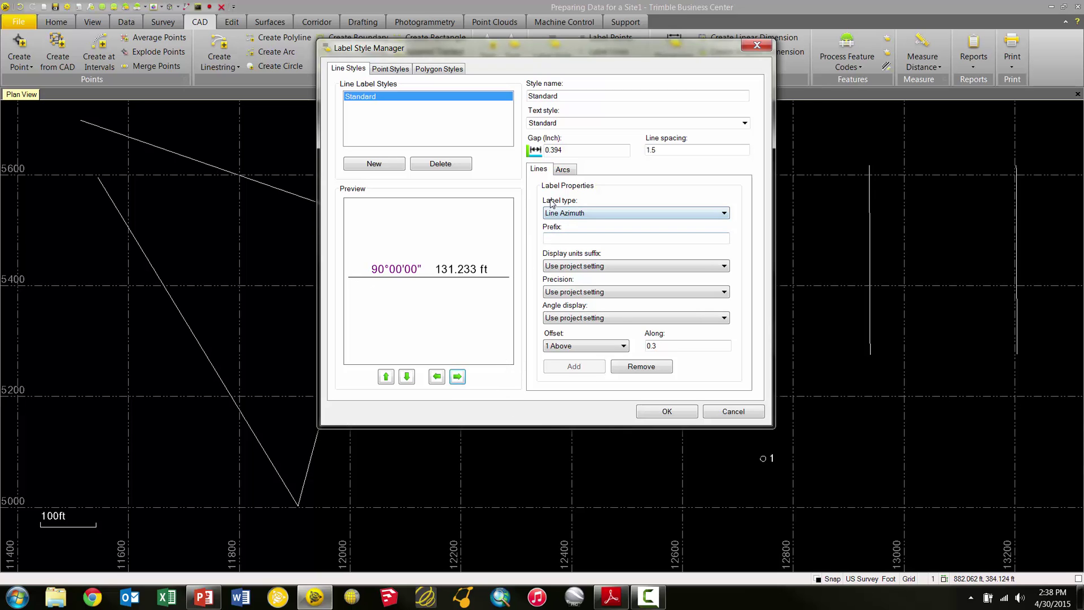
Step: Review the label type, units suffix and precision options, leaving them unchanged
click(566, 215)
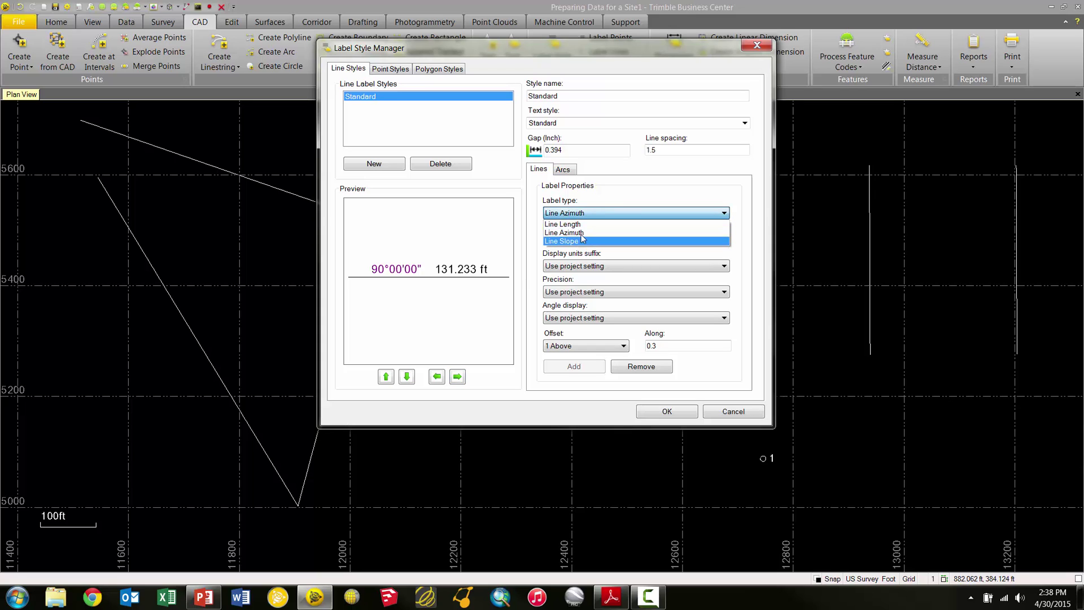
click(581, 232)
click(459, 283)
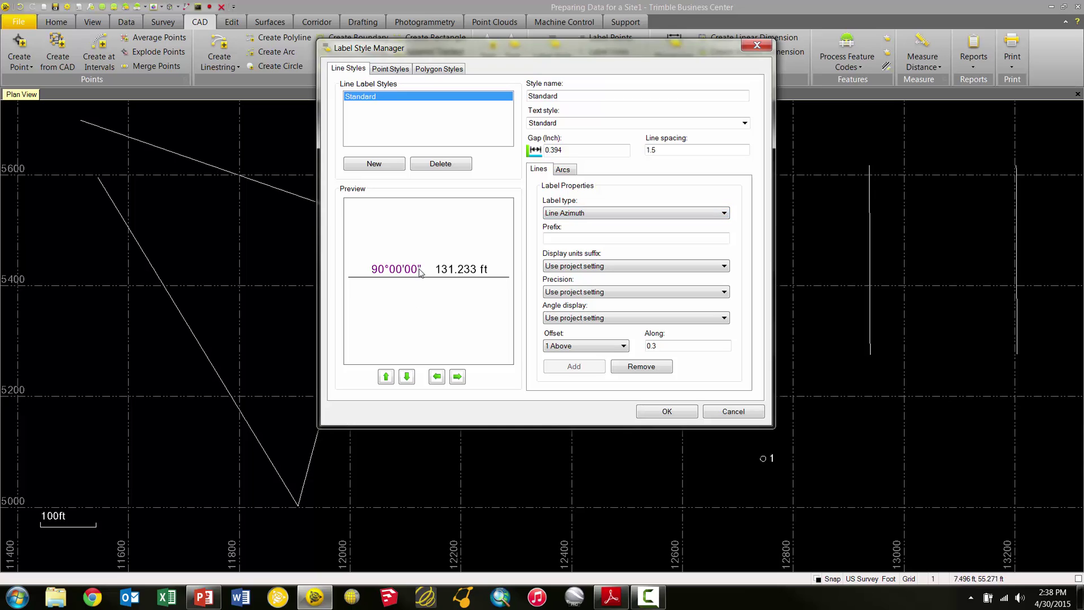
click(463, 270)
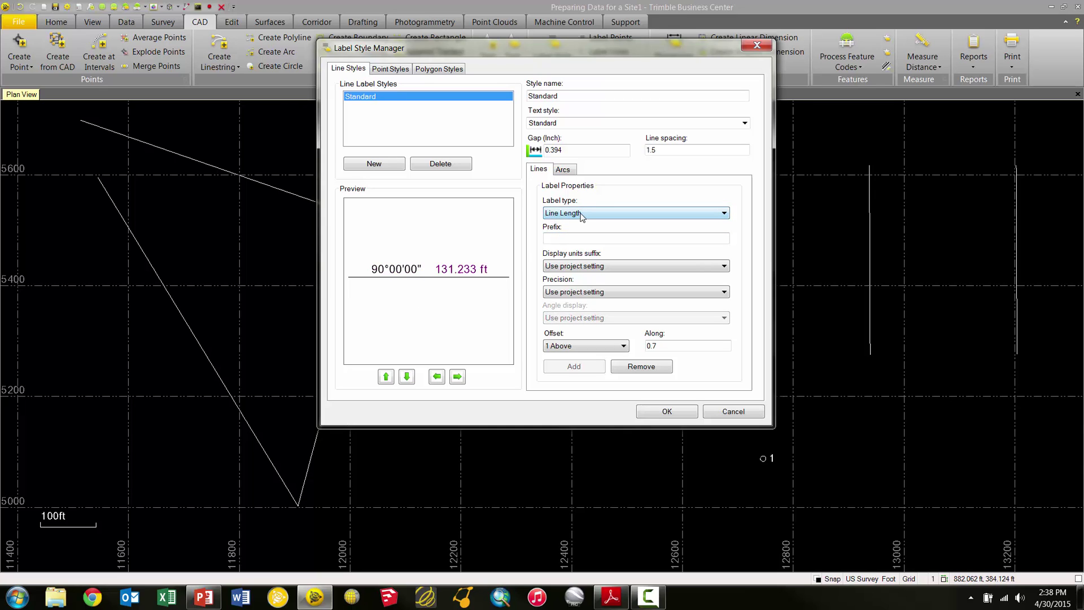
click(415, 269)
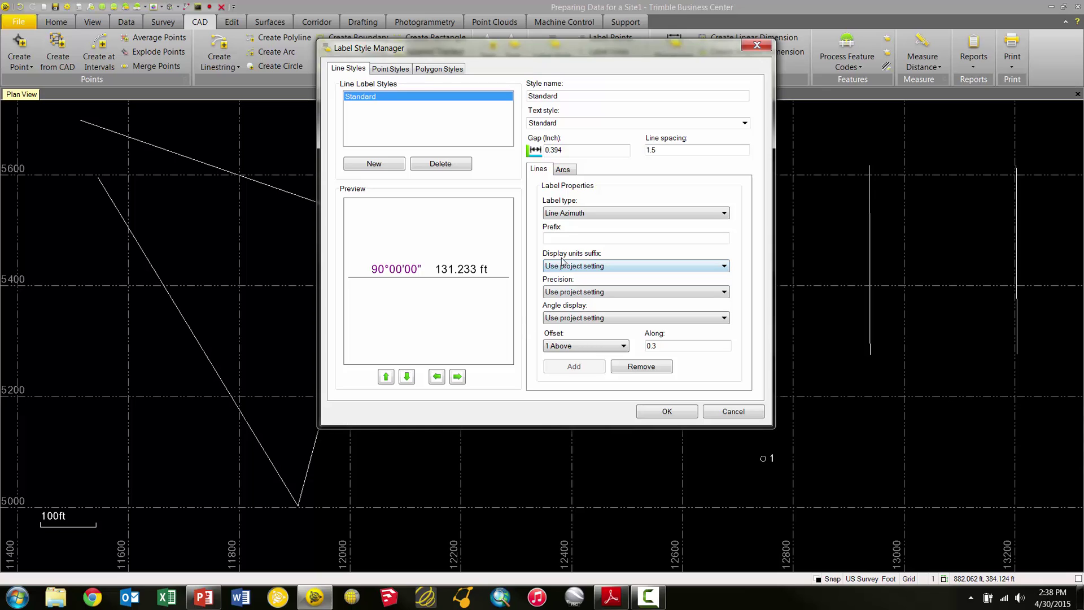
click(601, 270)
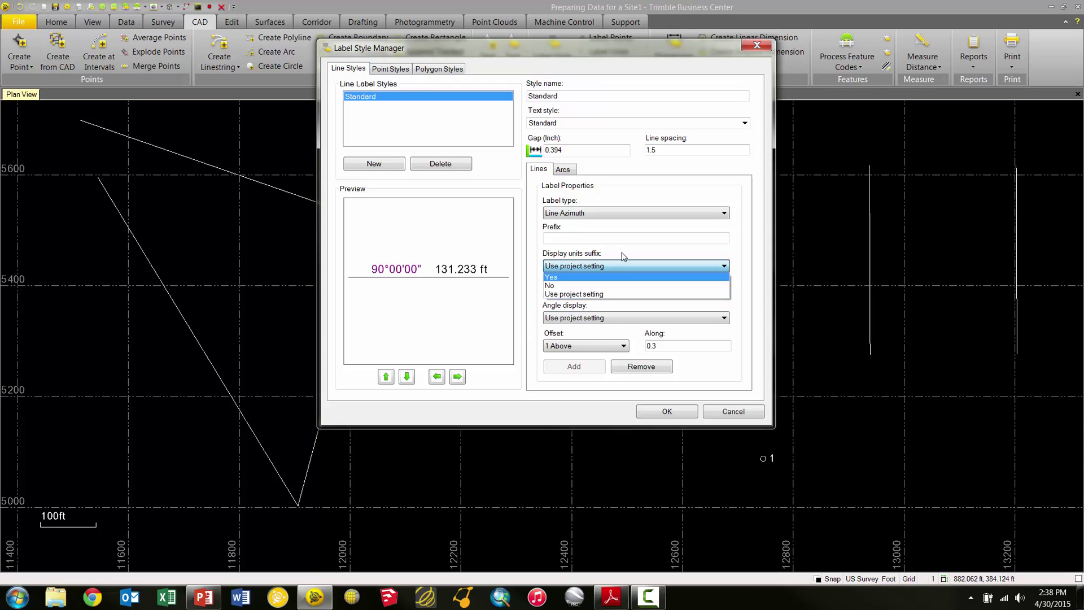
click(616, 267)
click(606, 292)
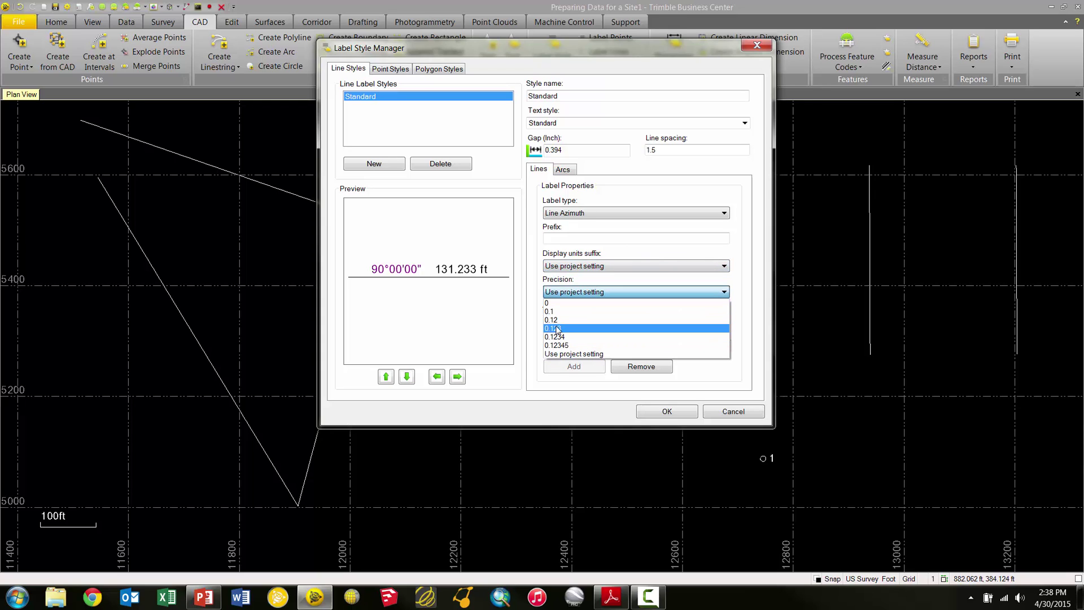
click(469, 269)
Step: Set the line length label precision to 0.12 so it reads 131.23 ft
click(470, 269)
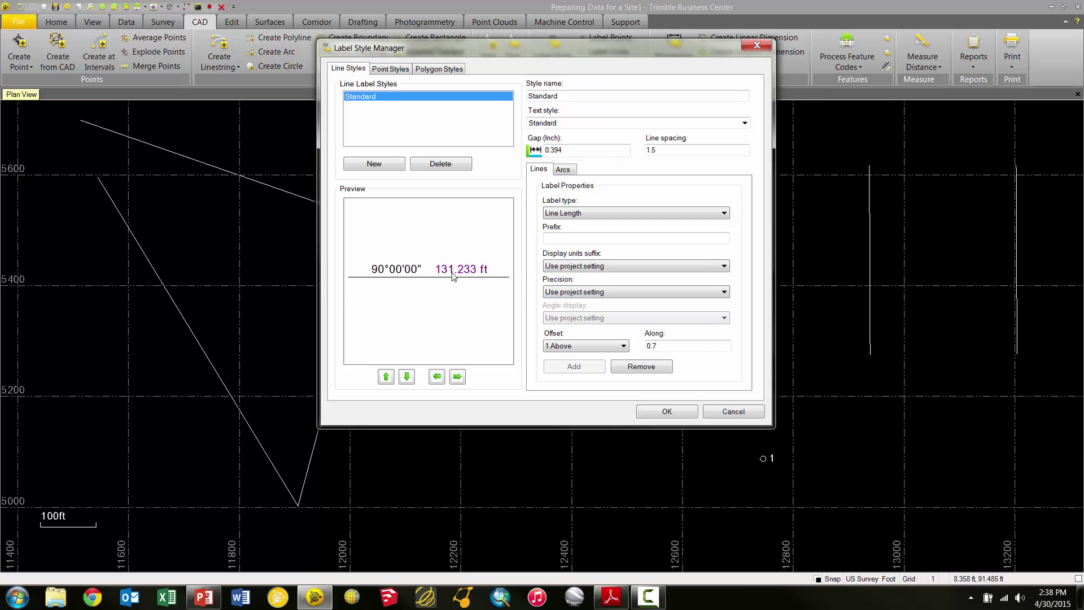
click(561, 293)
click(559, 319)
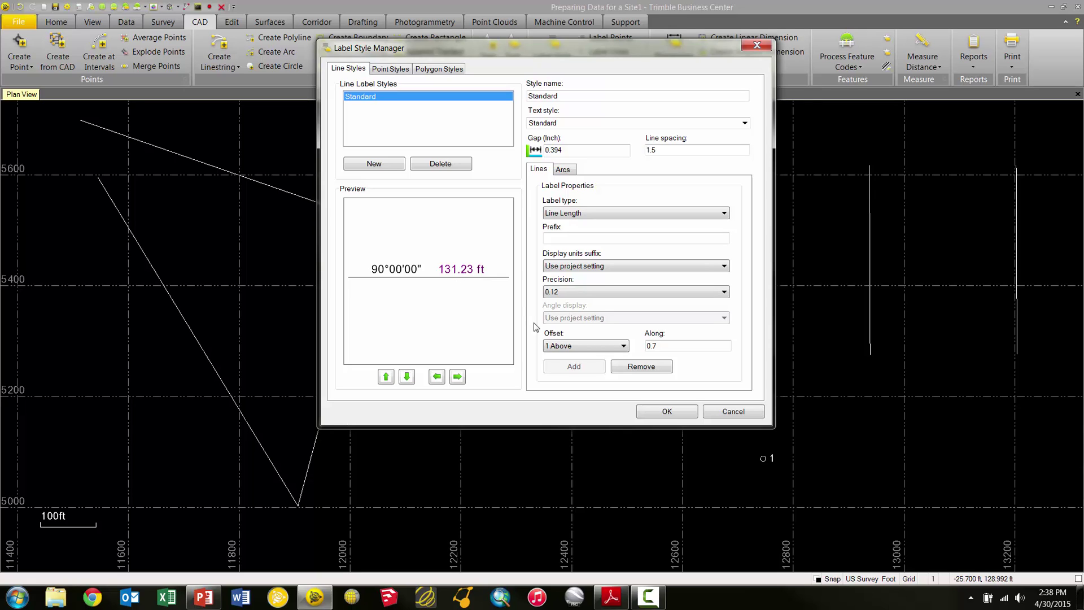
click(560, 346)
Step: Accept the label style, set the project azimuth display to Bearing, and reopen Label Style Manager
click(663, 412)
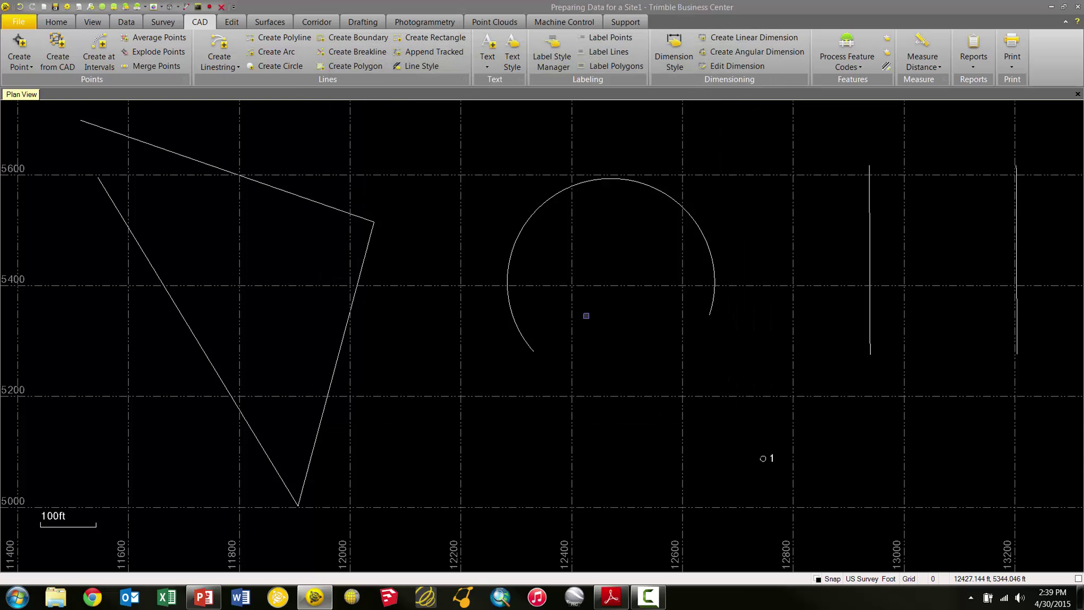
click(69, 8)
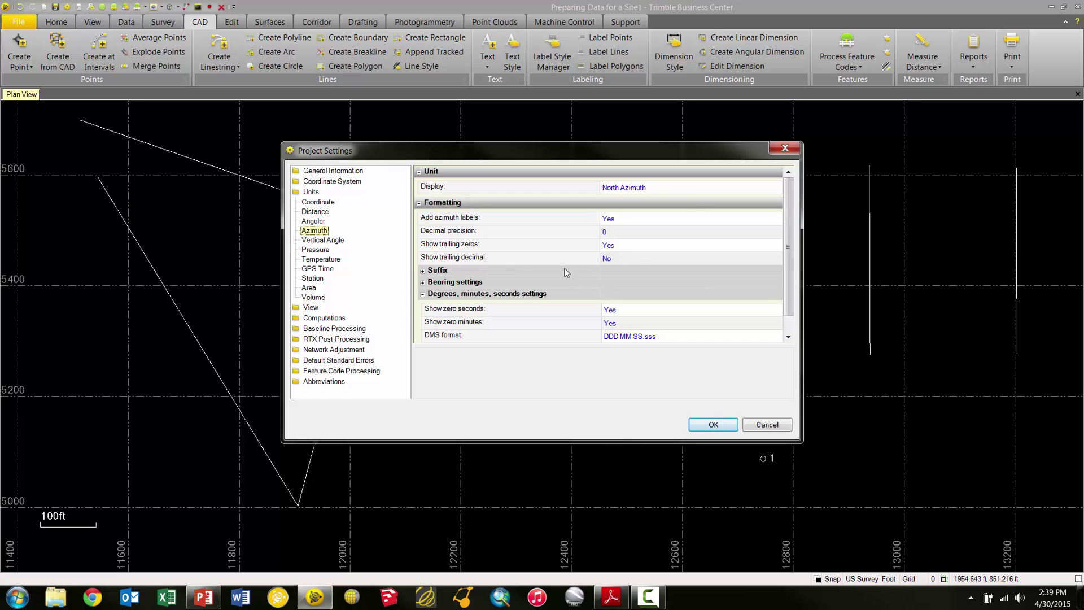
click(672, 186)
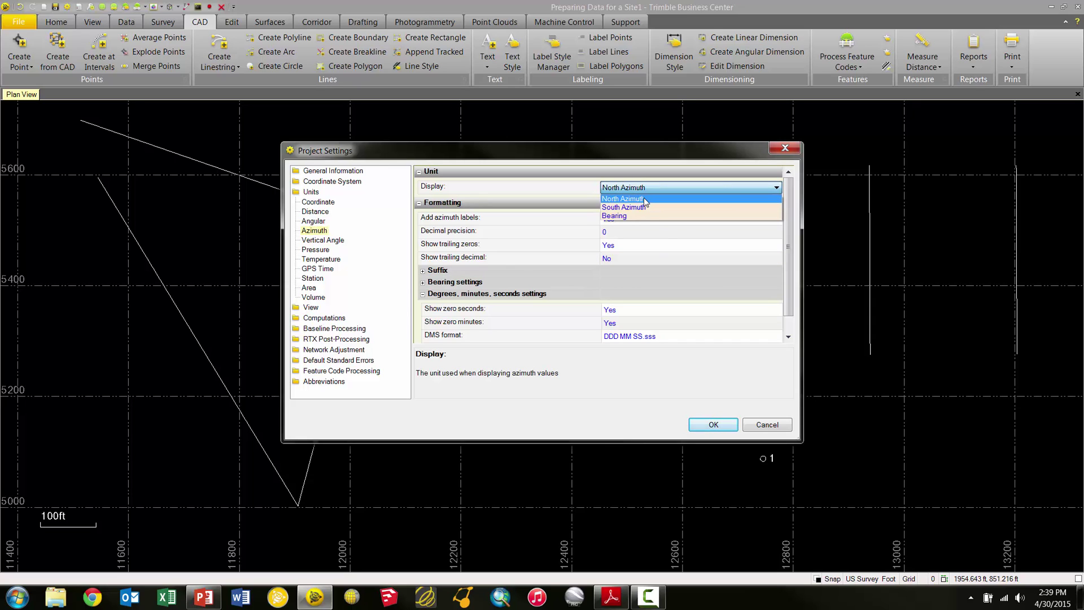
click(614, 216)
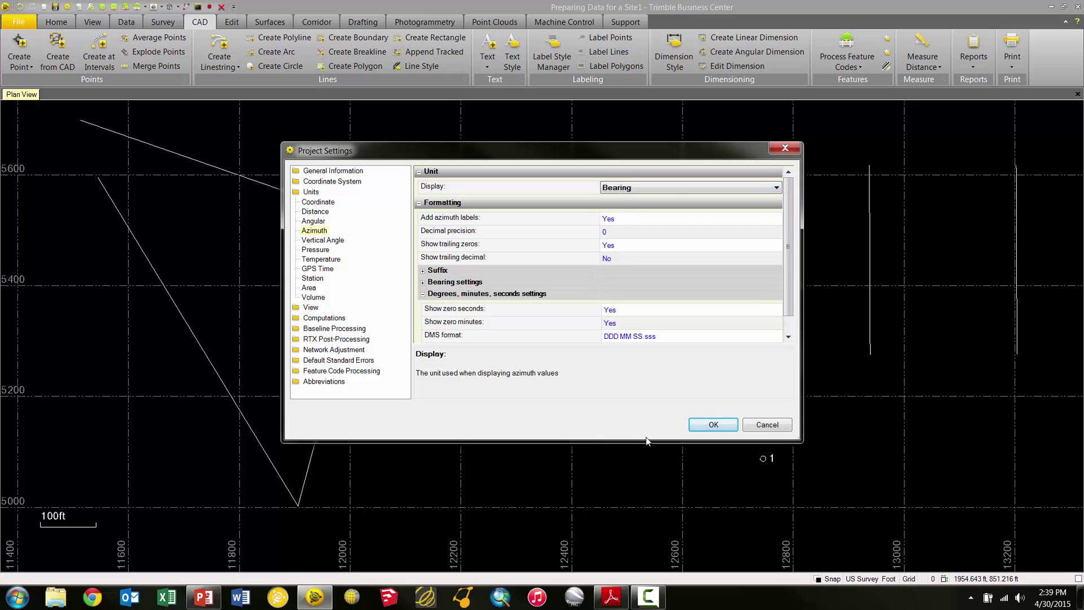
click(714, 427)
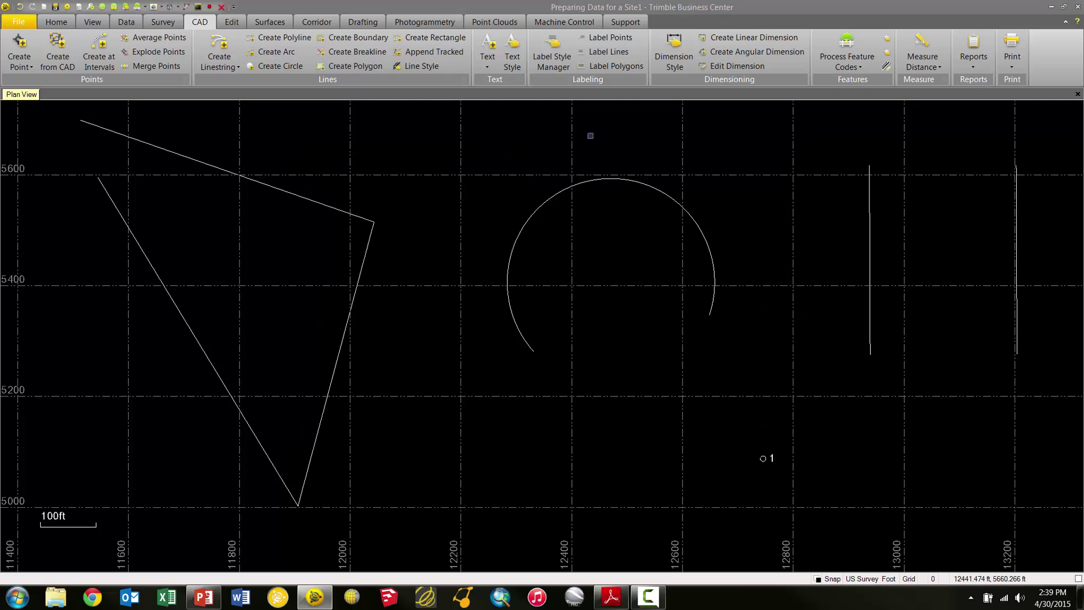
click(555, 51)
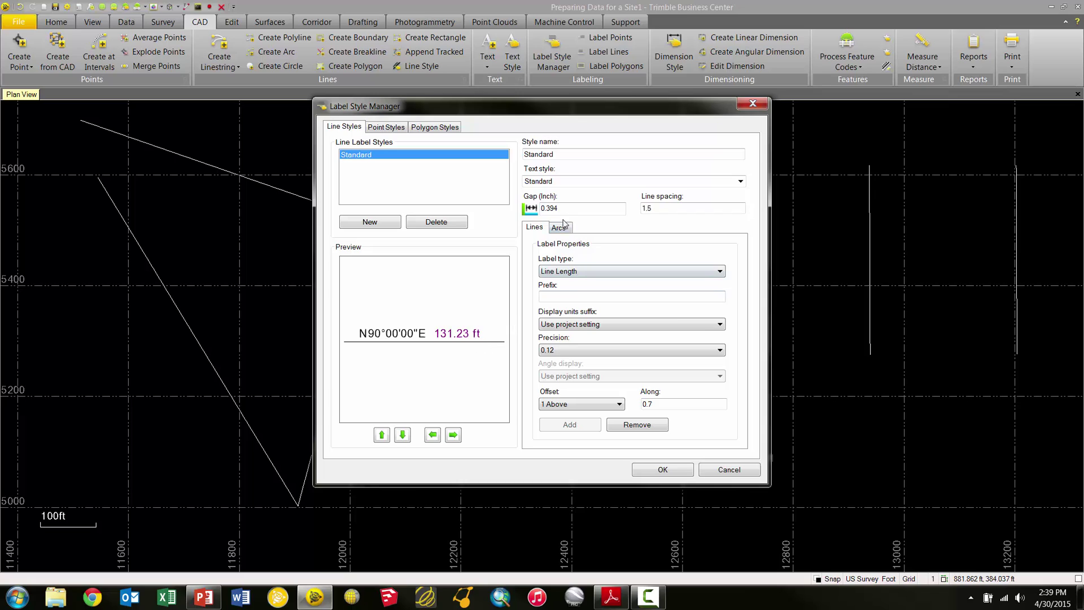
Step: In the Arcs preview, shift the arc length label left and place the bearing label 1 Above, moved right
click(559, 229)
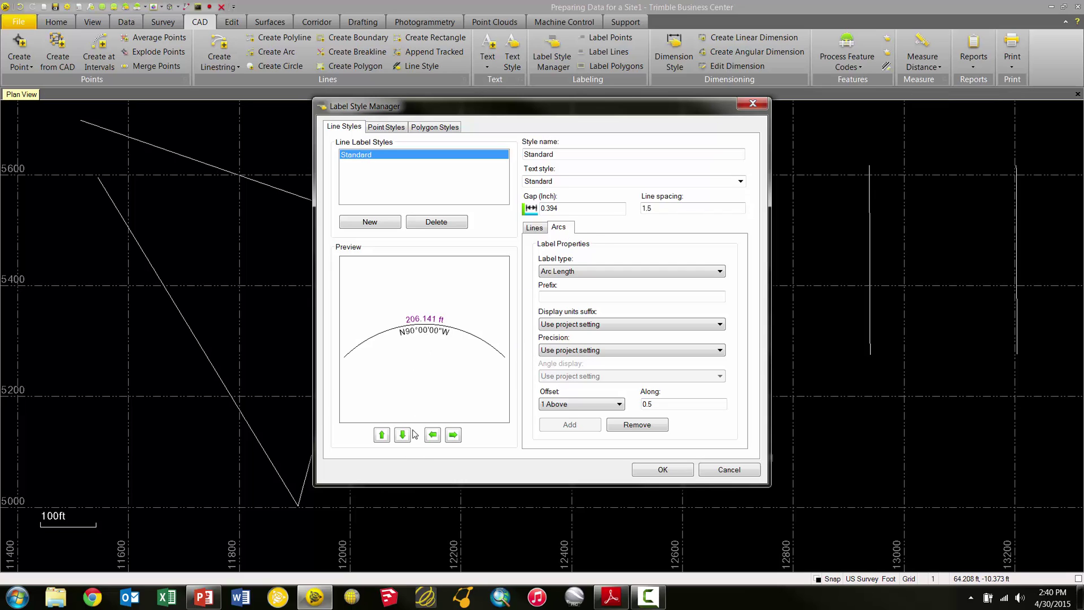
click(433, 435)
click(433, 435)
click(433, 435)
click(419, 338)
click(381, 435)
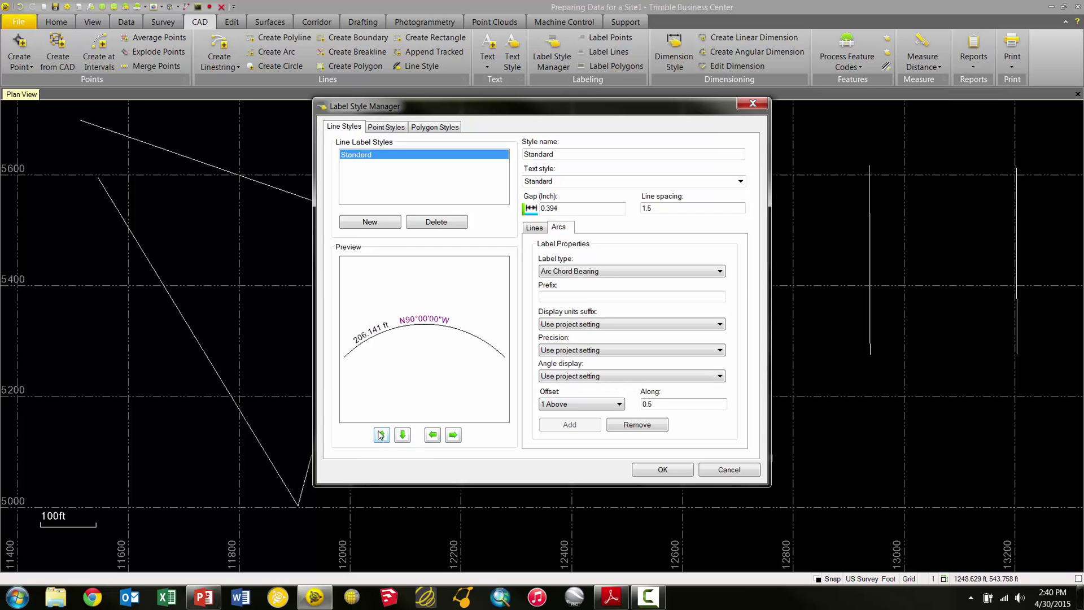
click(454, 435)
click(453, 435)
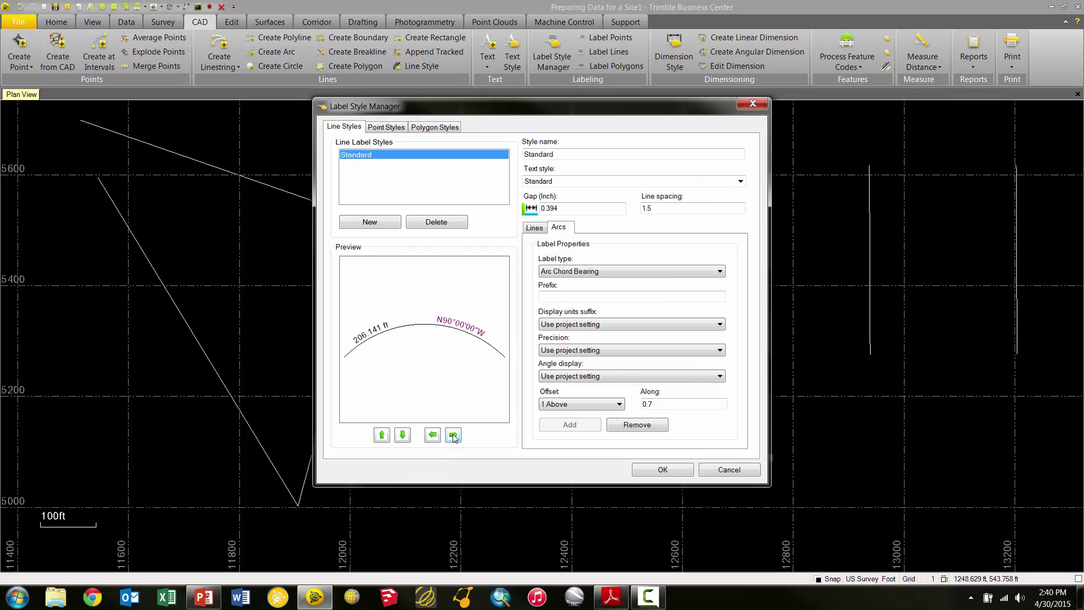
Step: Fine-tune the arc length label to Along 0.3 and the bearing label's position along the arc
click(369, 334)
click(433, 435)
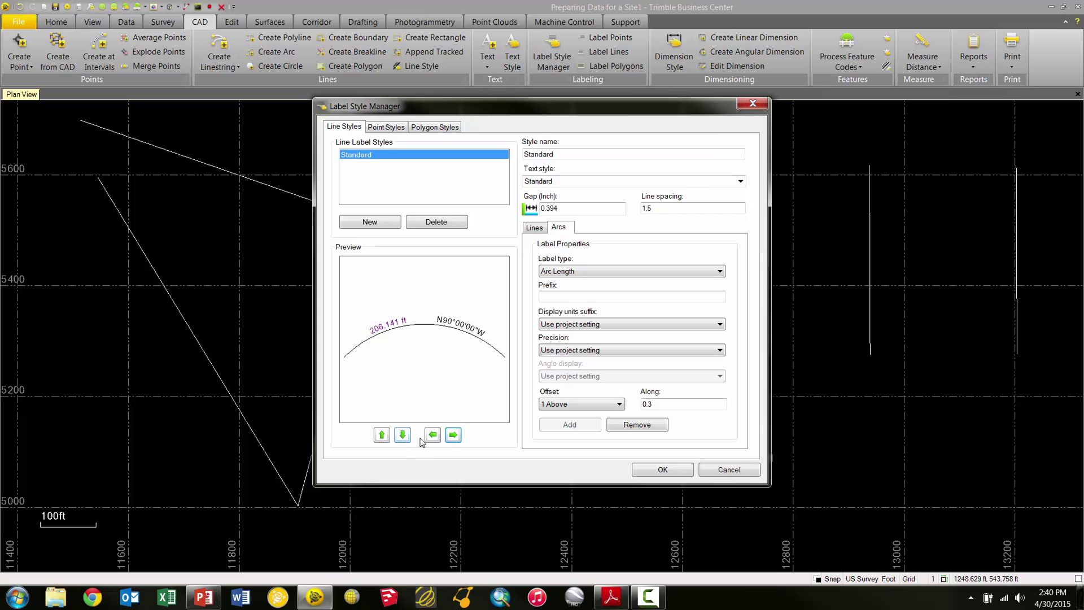
click(455, 327)
click(433, 435)
click(385, 330)
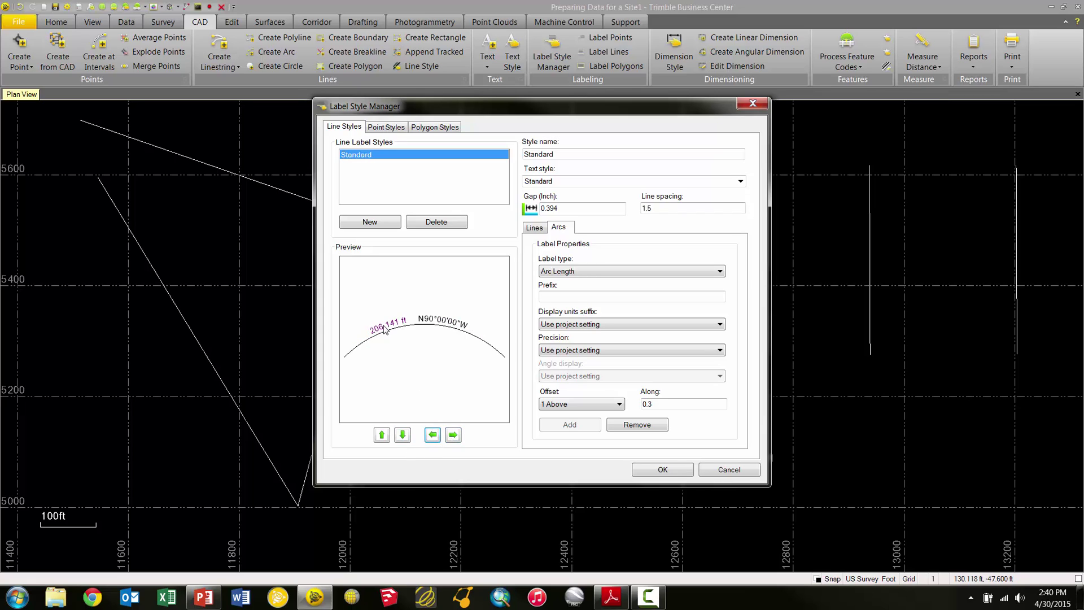
click(584, 274)
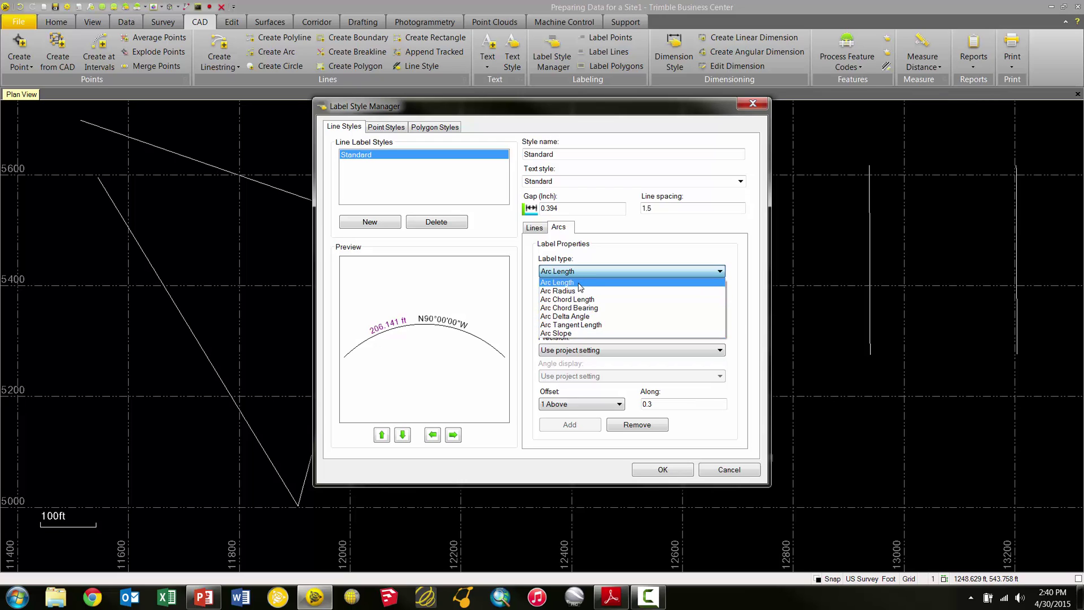
Step: Round the arc length label to 0.12 precision and remove the chord bearing label
click(425, 539)
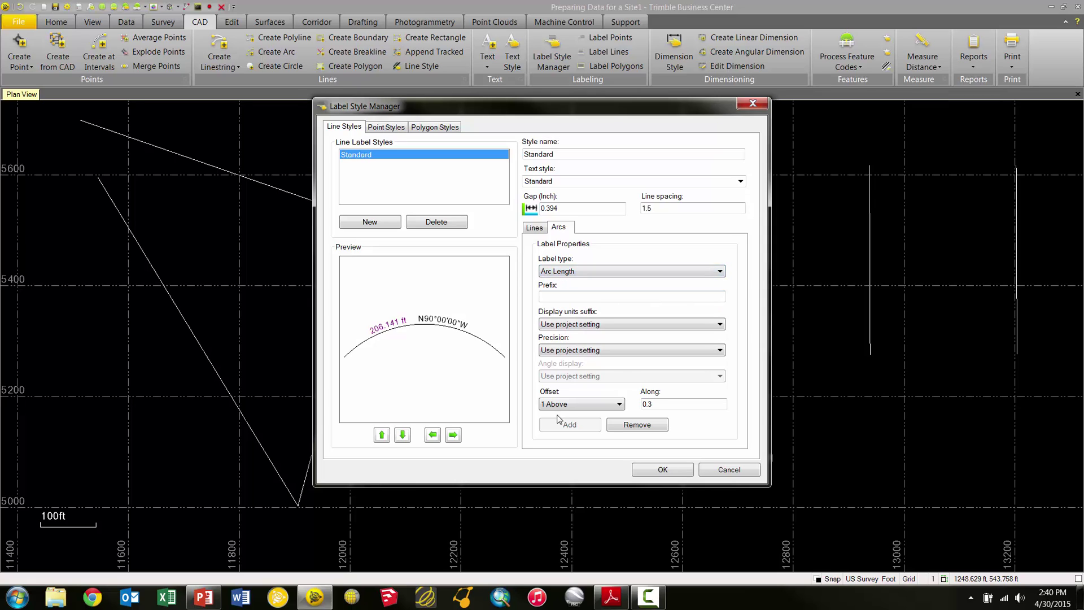
click(565, 350)
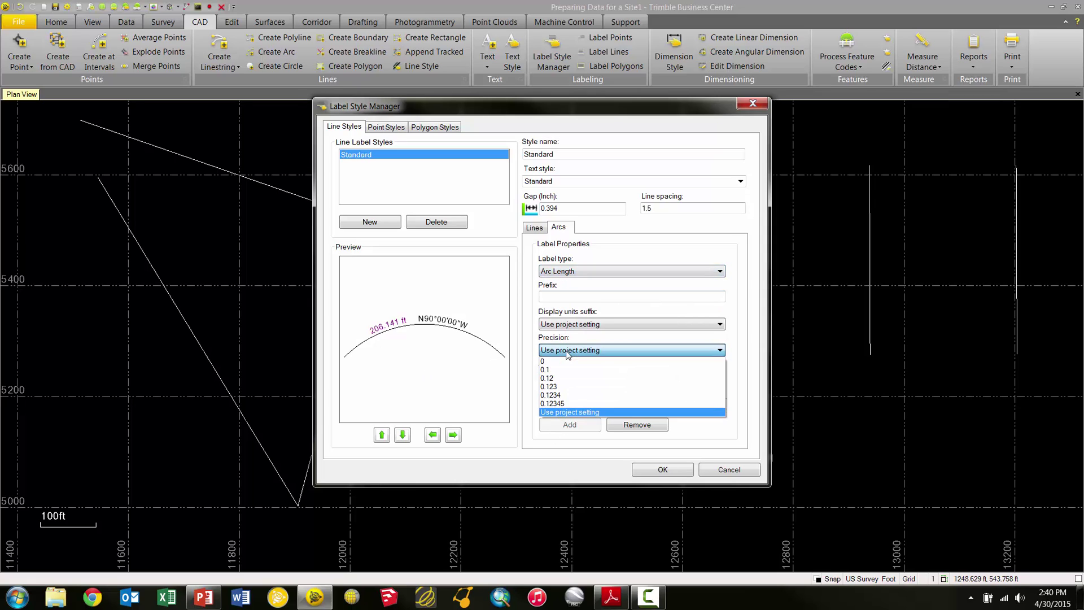
click(568, 377)
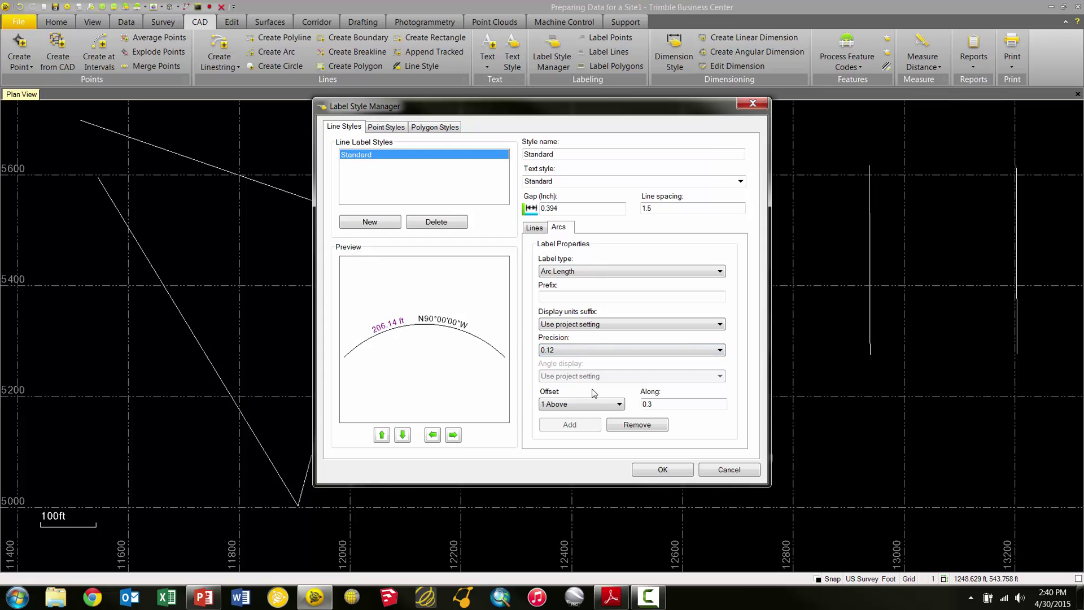
click(429, 322)
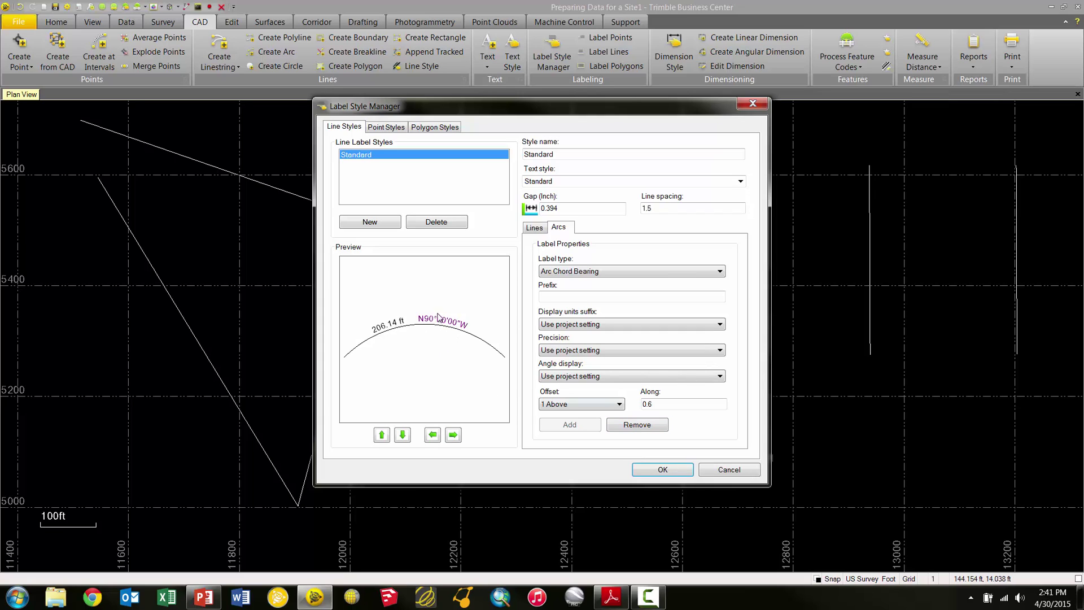
click(638, 426)
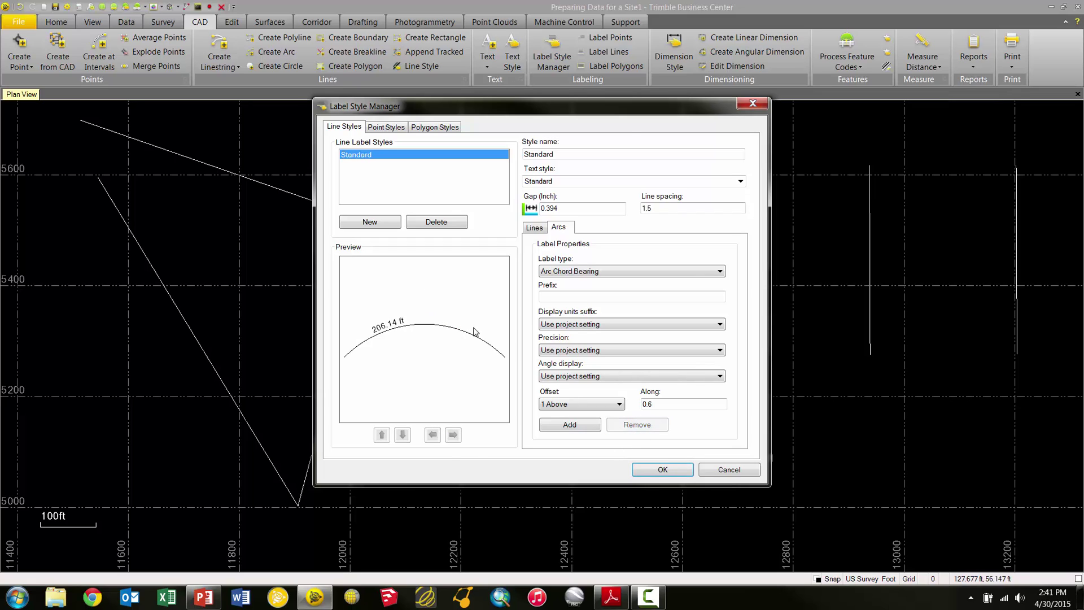
Step: Add an Arc Radius label with the prefix 'R=' to the arc
click(612, 271)
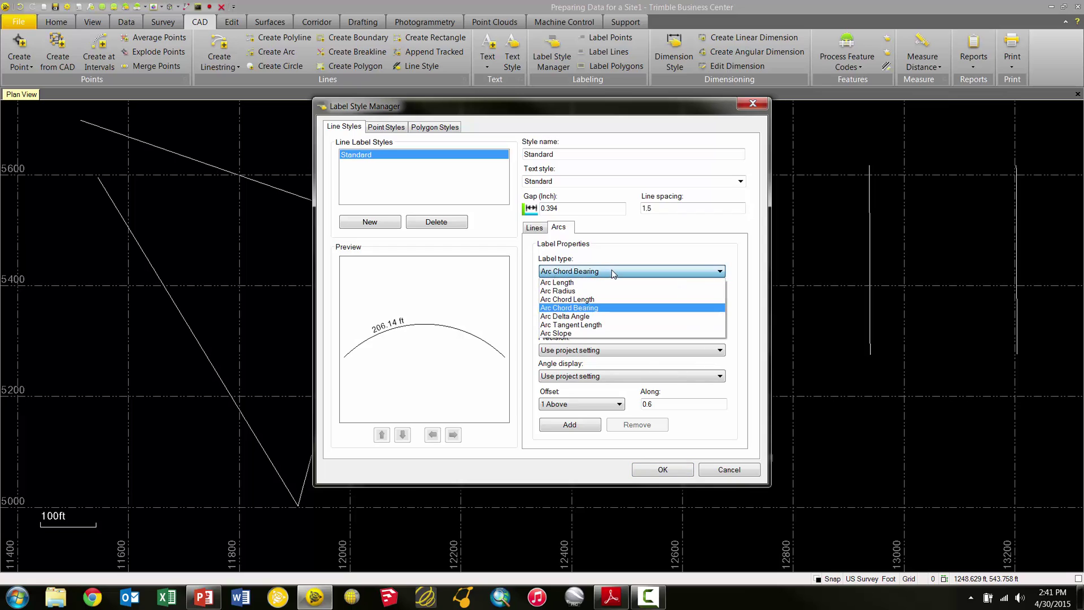
click(574, 291)
click(575, 296)
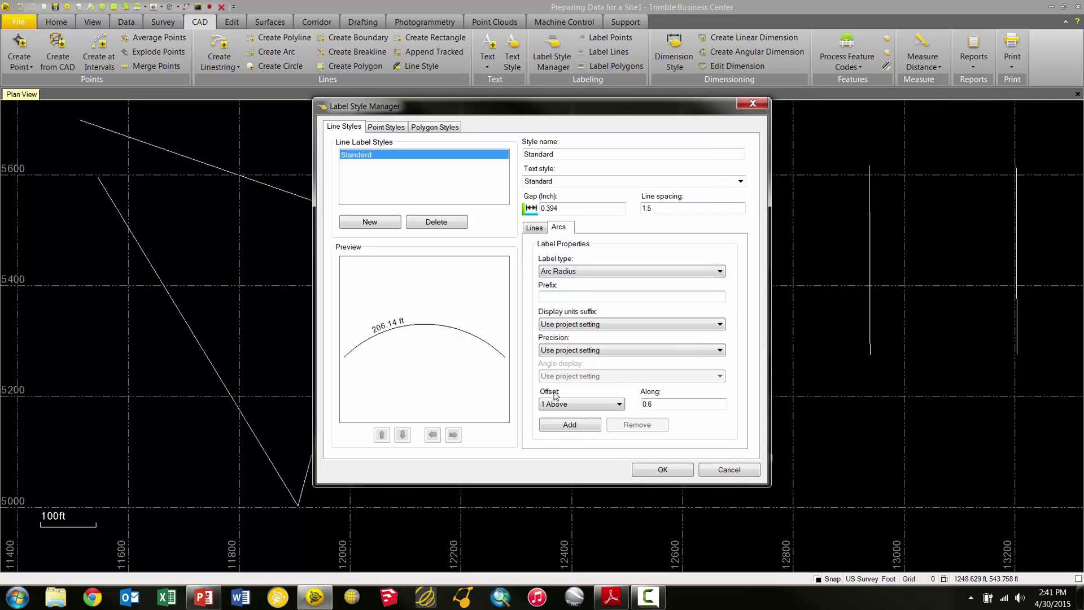
click(558, 430)
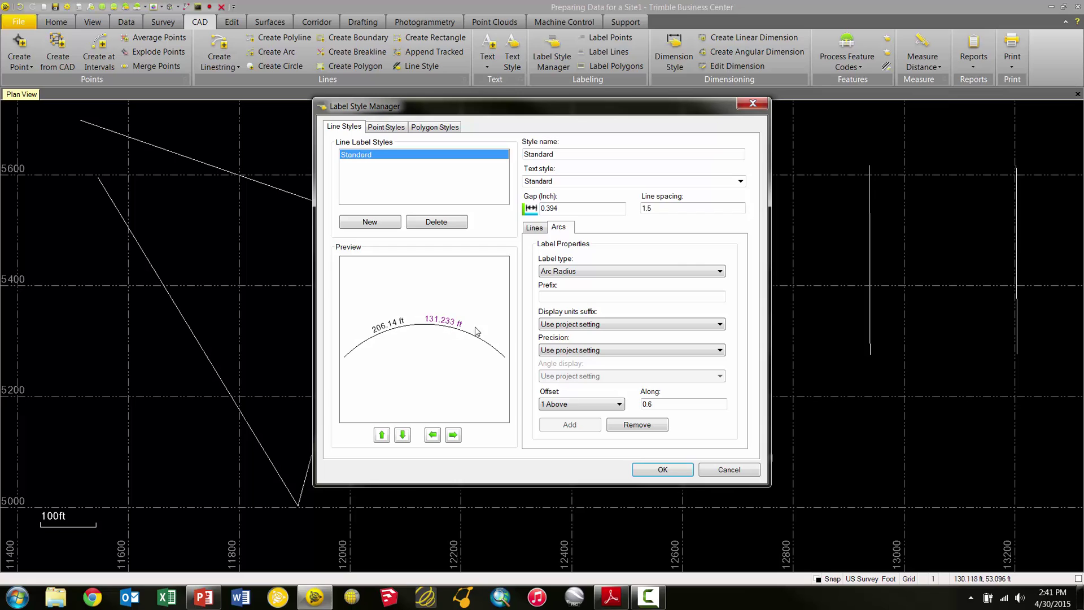
click(553, 296)
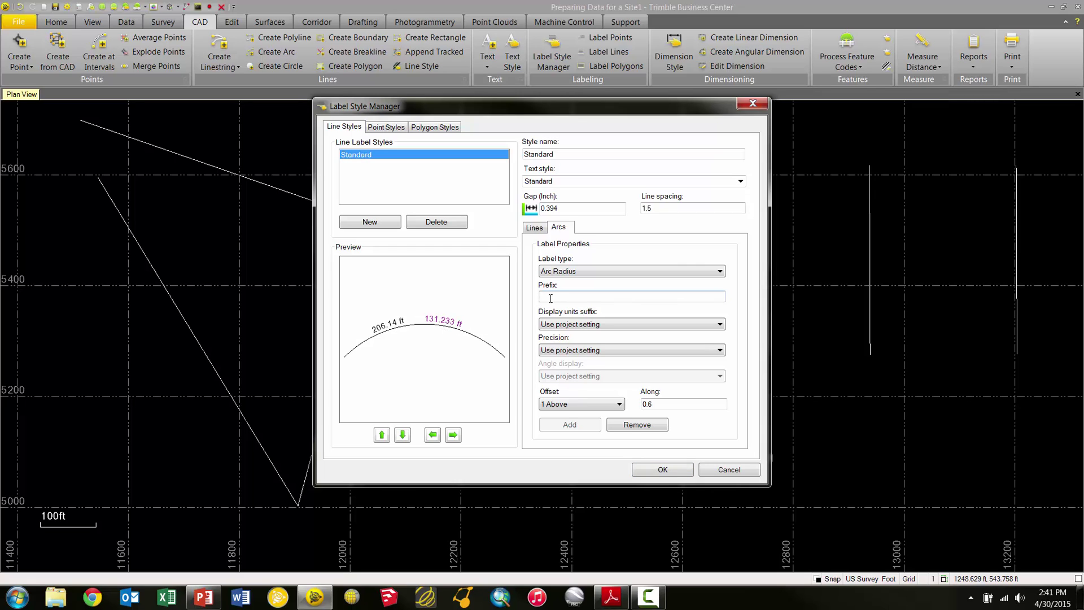
text(R=)
key(Tab)
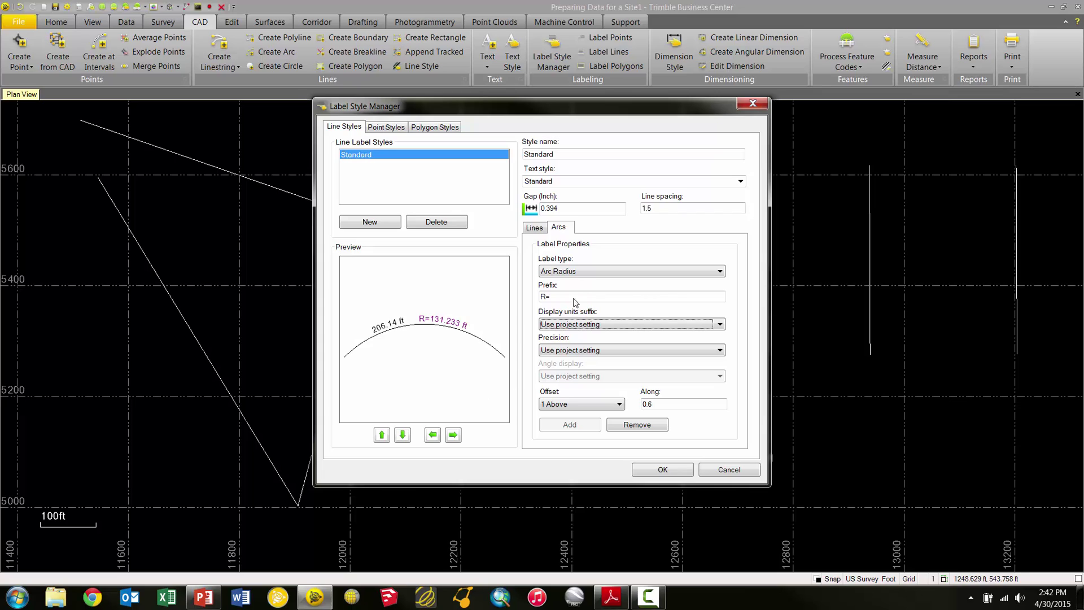
click(587, 273)
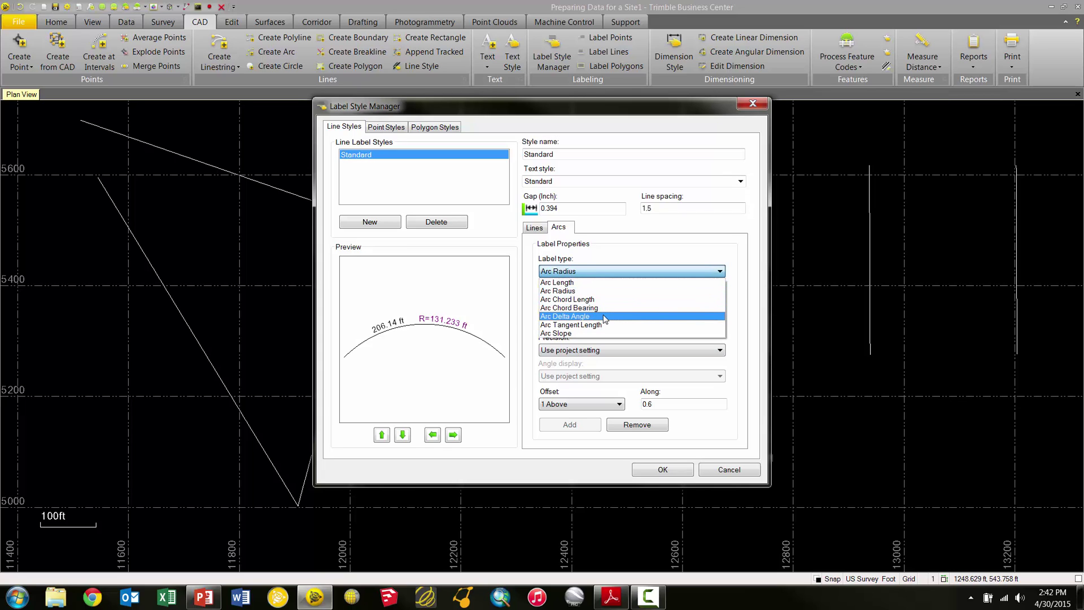
Step: Add an Arc Delta Angle label and spread the length, radius and delta labels along the arc
click(603, 315)
click(574, 429)
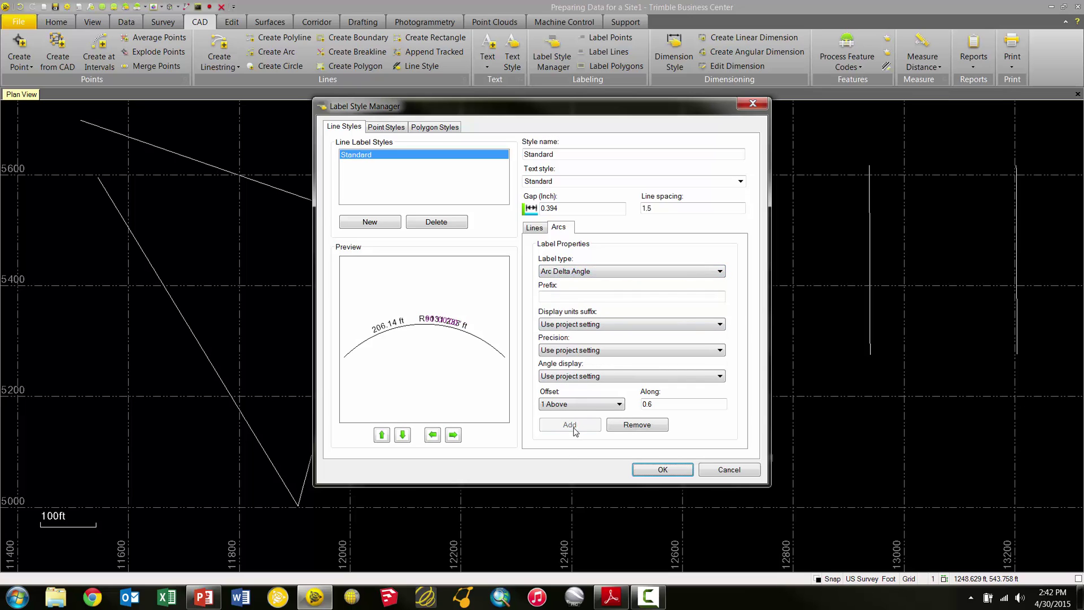
click(386, 326)
click(433, 436)
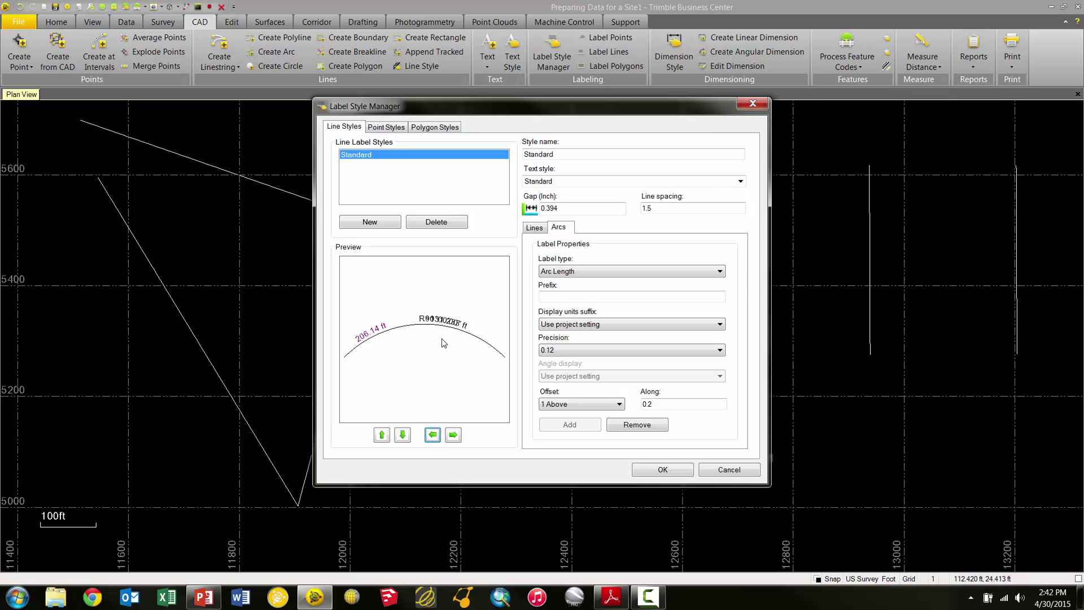
click(423, 322)
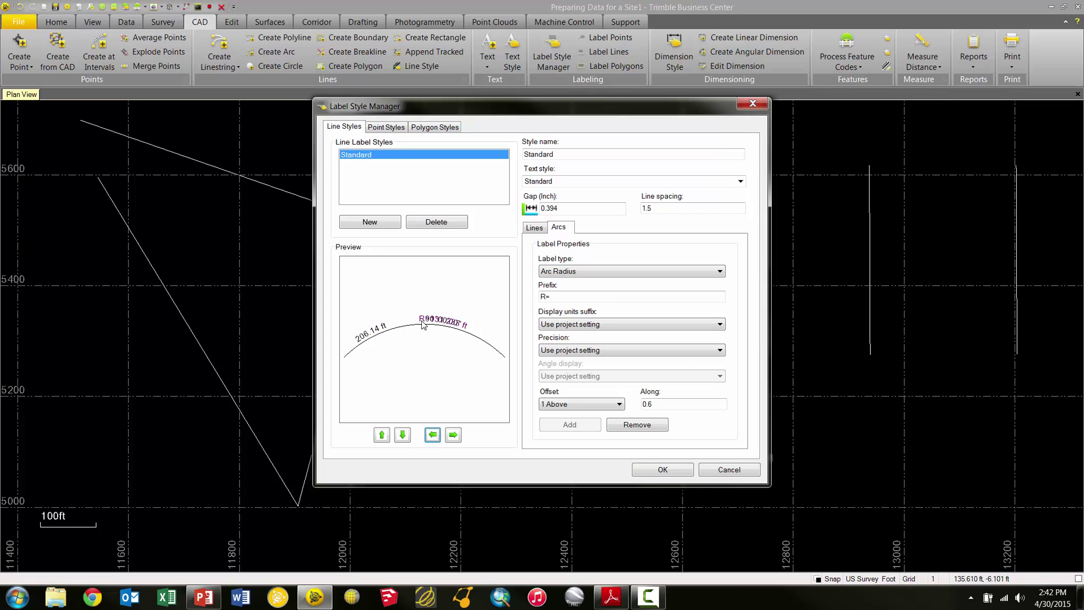
click(432, 434)
click(457, 334)
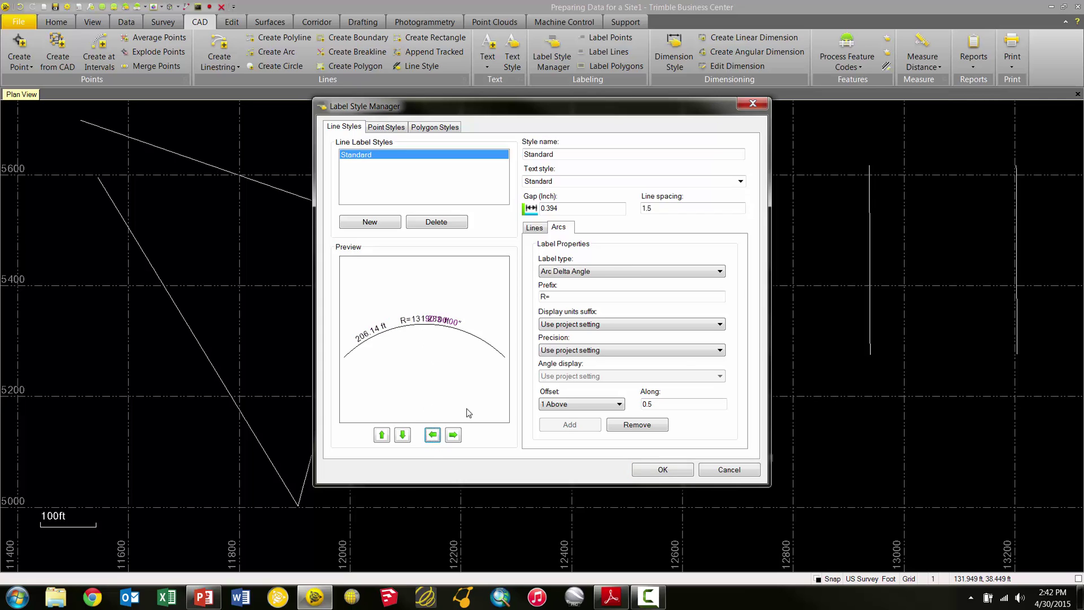
click(453, 435)
click(453, 434)
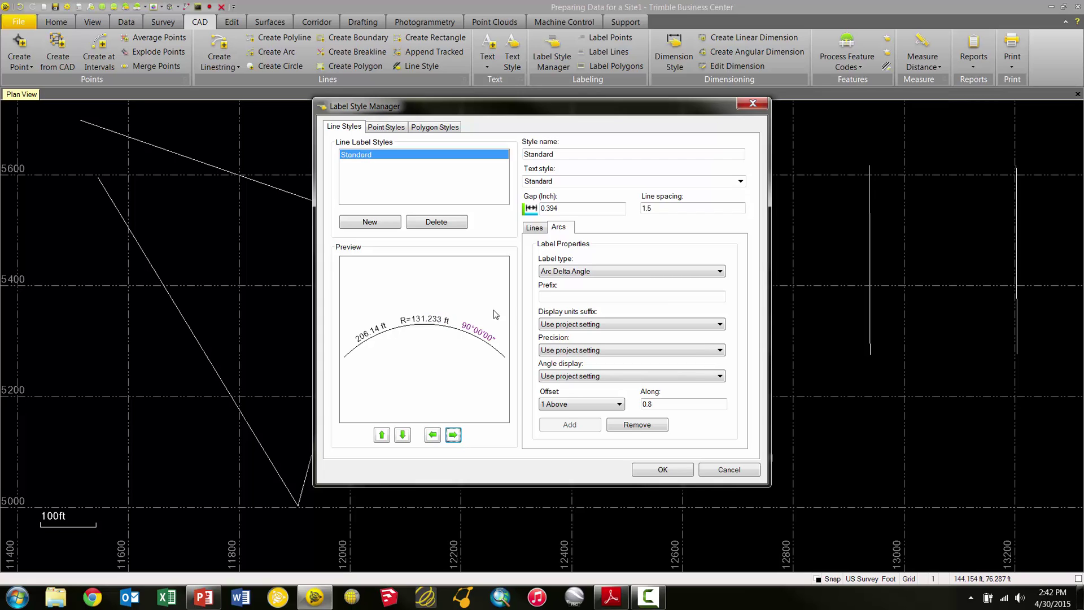
Step: Give the delta angle label a 'D=' prefix and move the arc length label to Along 0.2
click(555, 298)
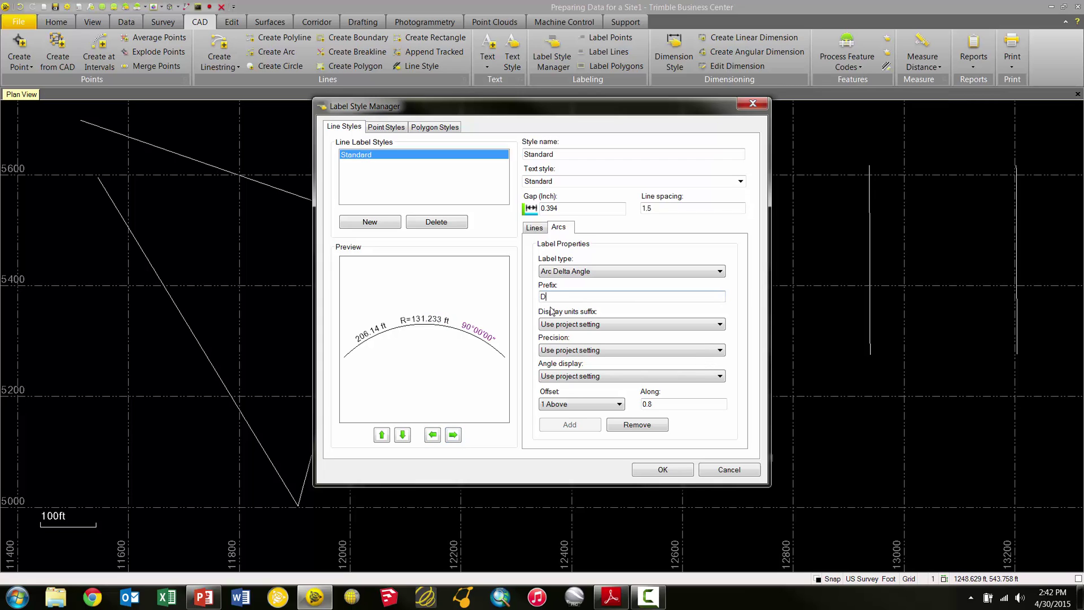
text(D=)
key(Tab)
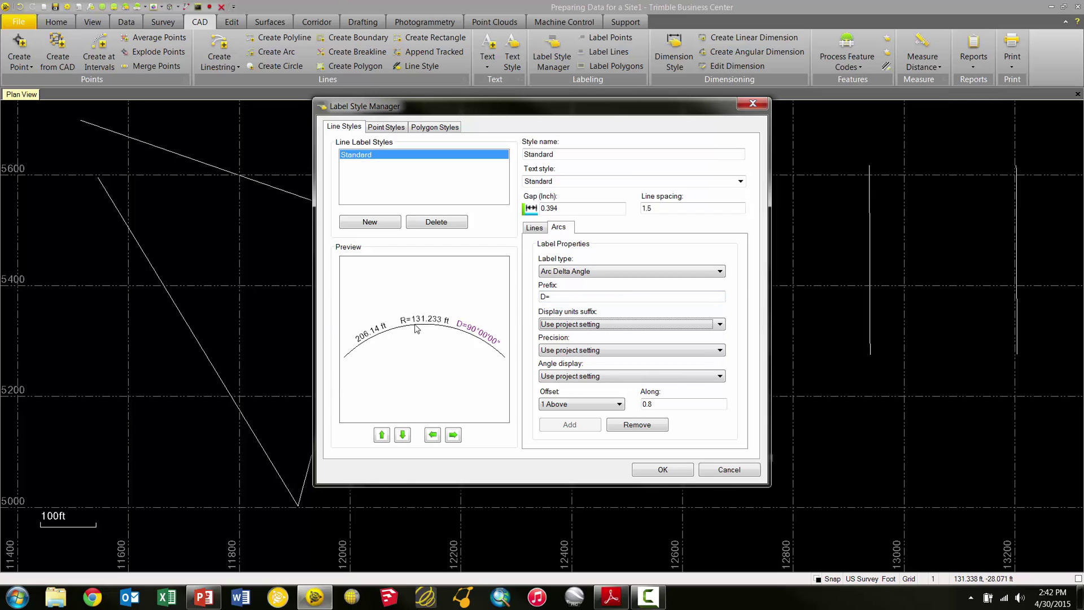
click(370, 333)
click(453, 434)
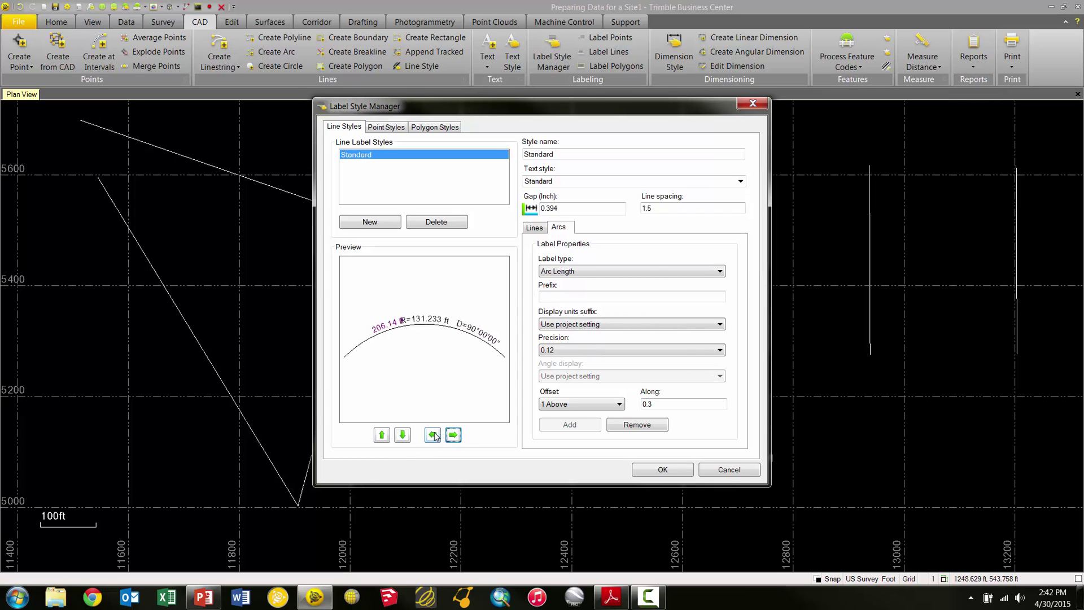
click(432, 435)
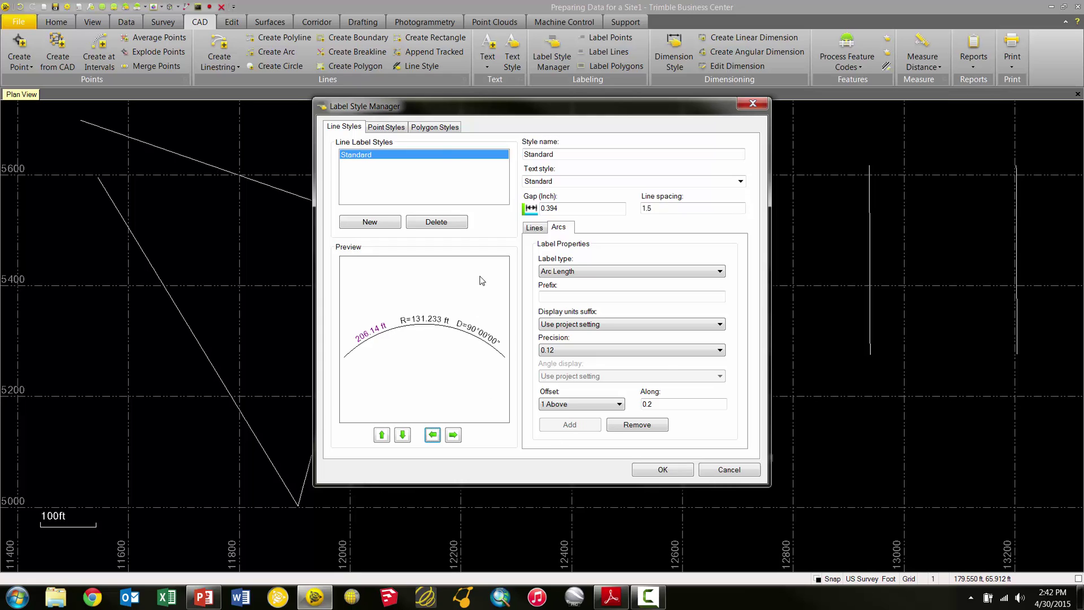
Step: Switch to Point Styles and inspect the Point_1 name and 0.000 ft elevation label lines
click(382, 130)
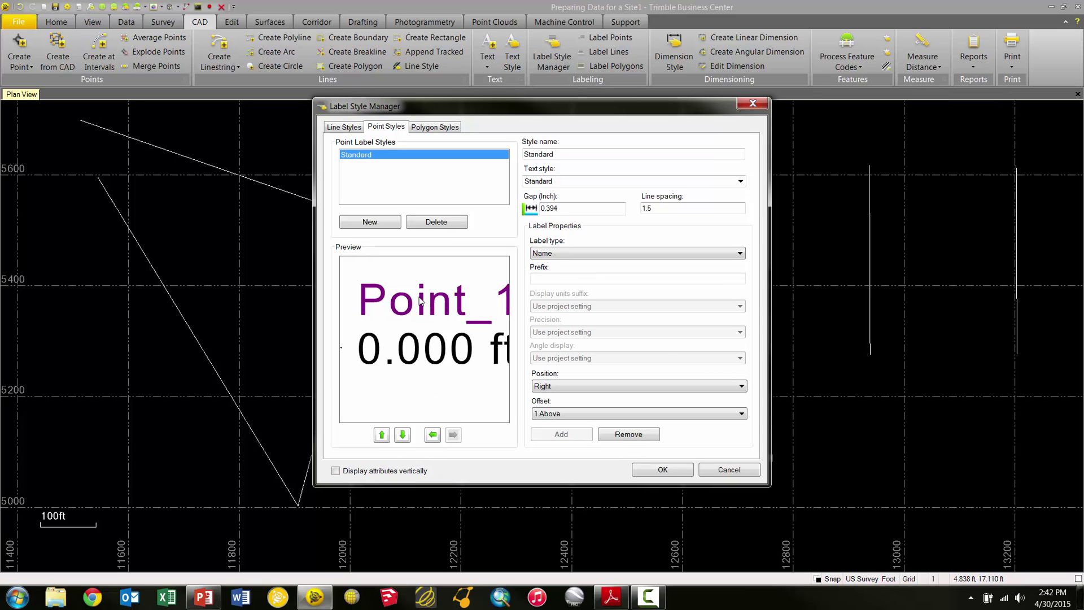
click(448, 368)
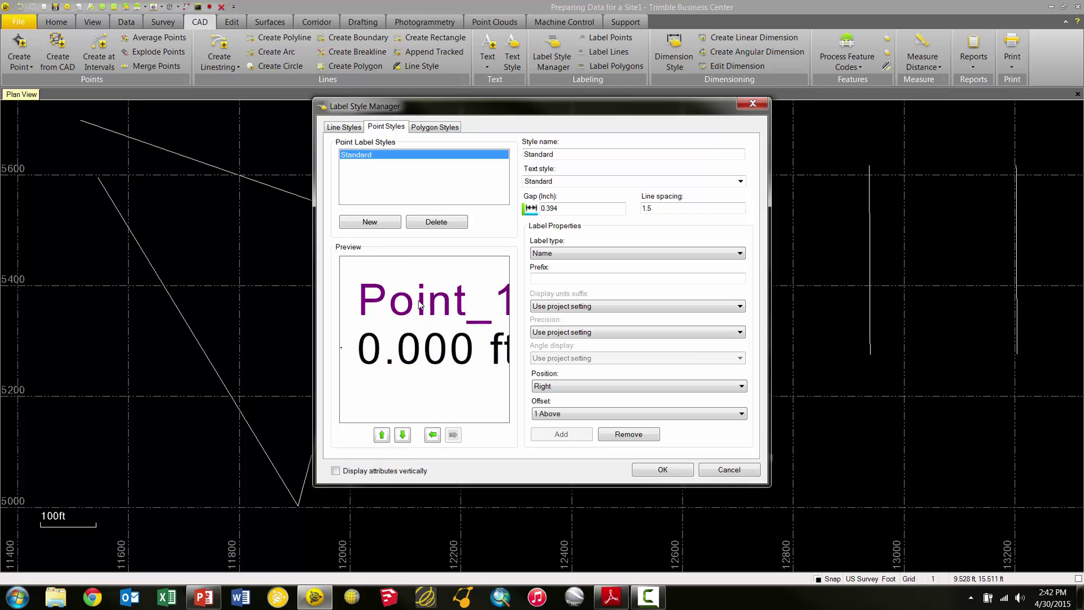
click(420, 362)
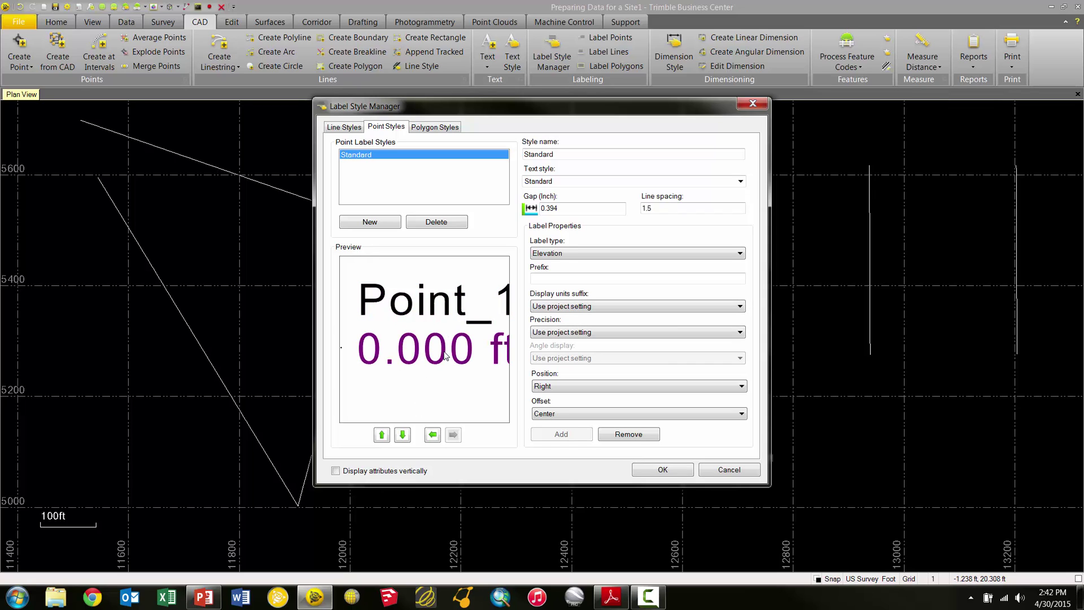
click(601, 255)
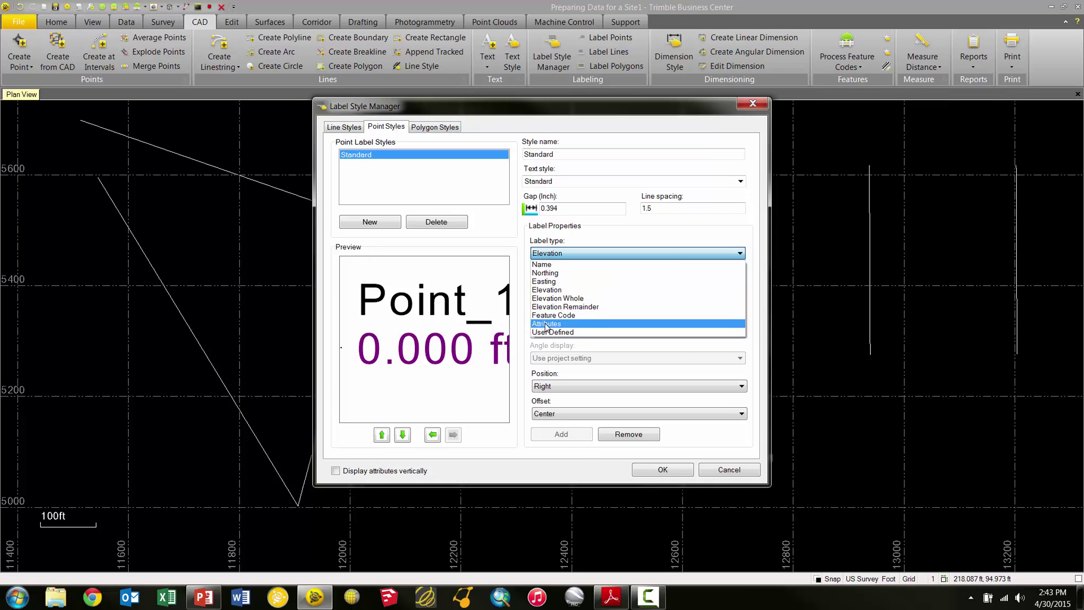
key(Return)
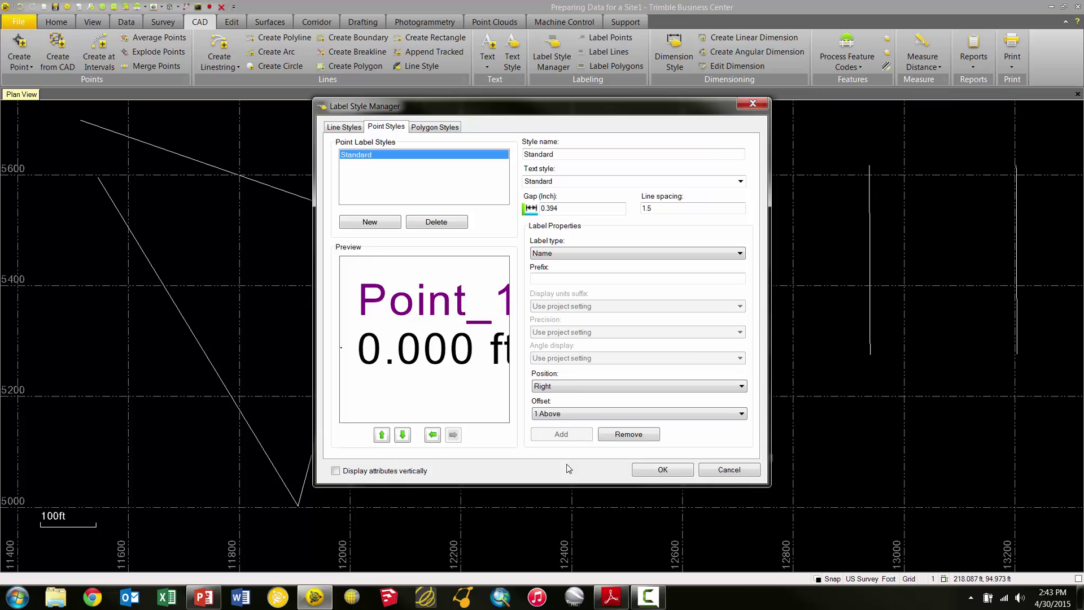
Step: Replace the point name line with a Northing line and move Elevation below the others
click(603, 438)
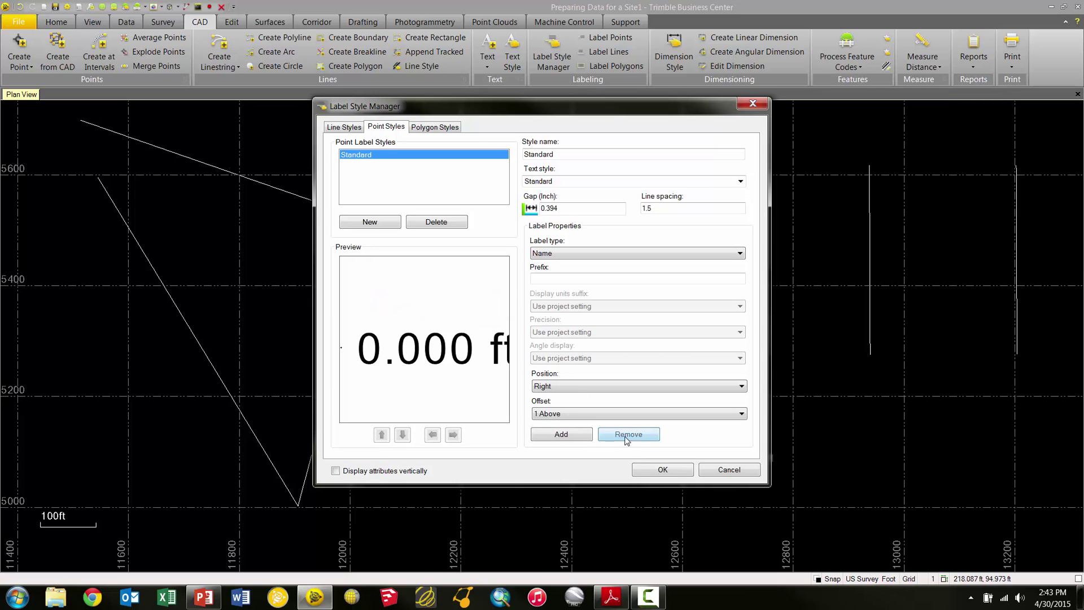
click(564, 252)
click(564, 273)
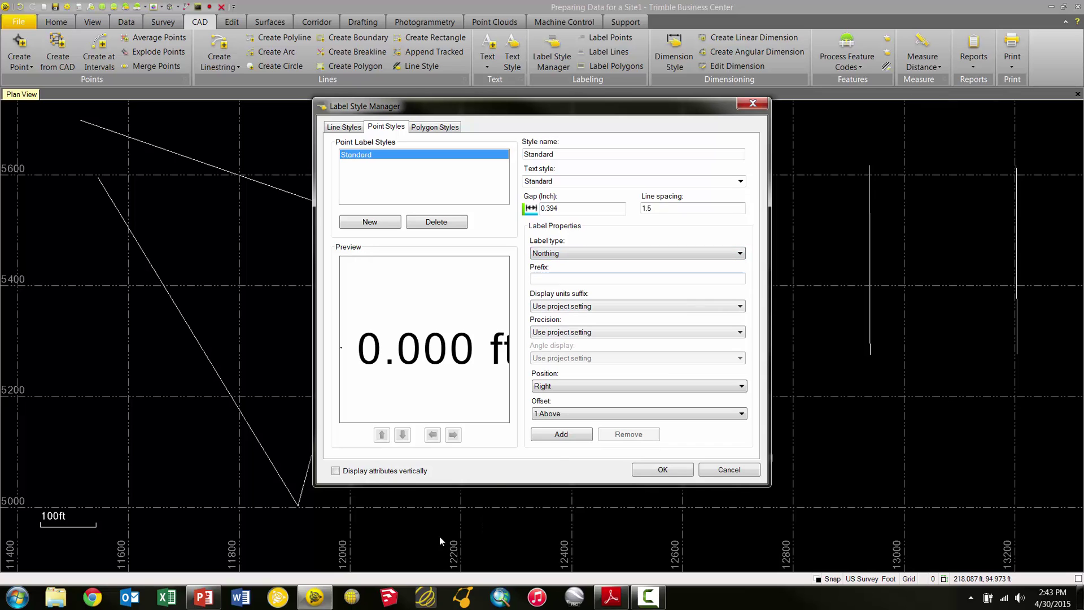
click(551, 433)
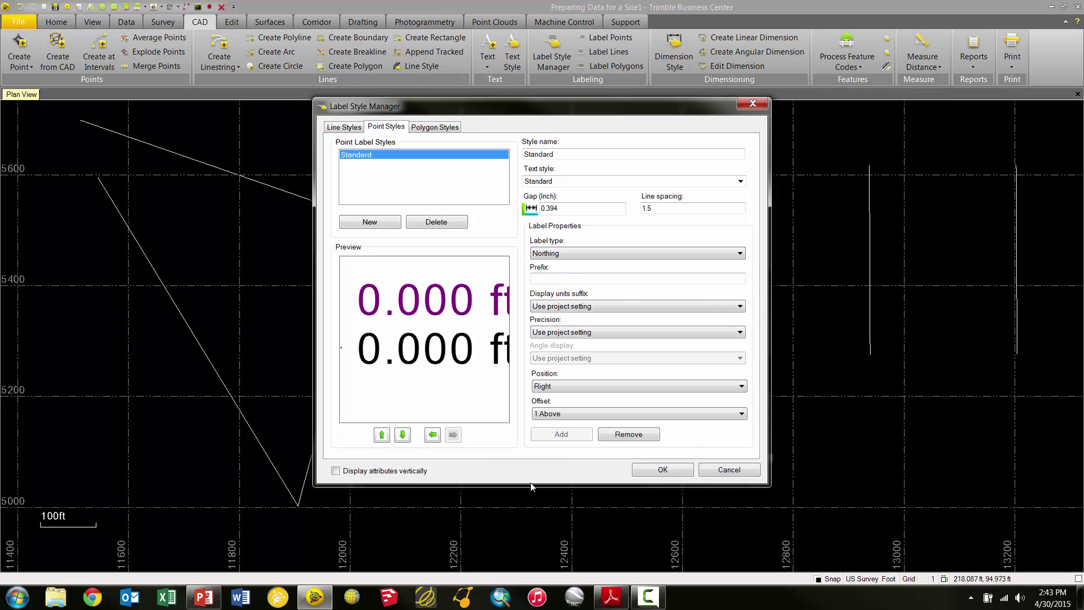
click(553, 255)
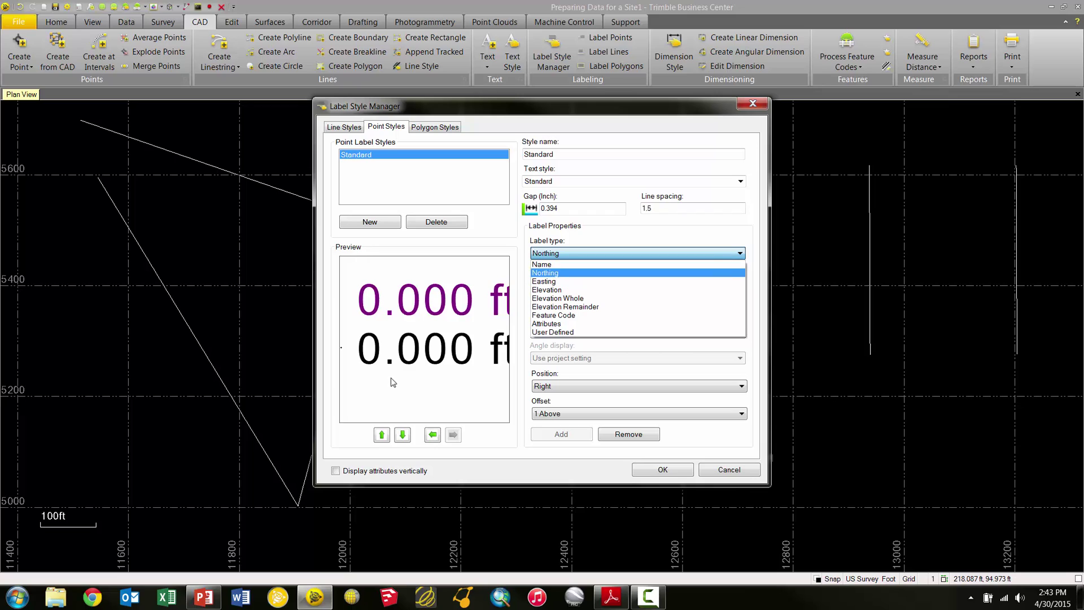
click(398, 345)
click(399, 346)
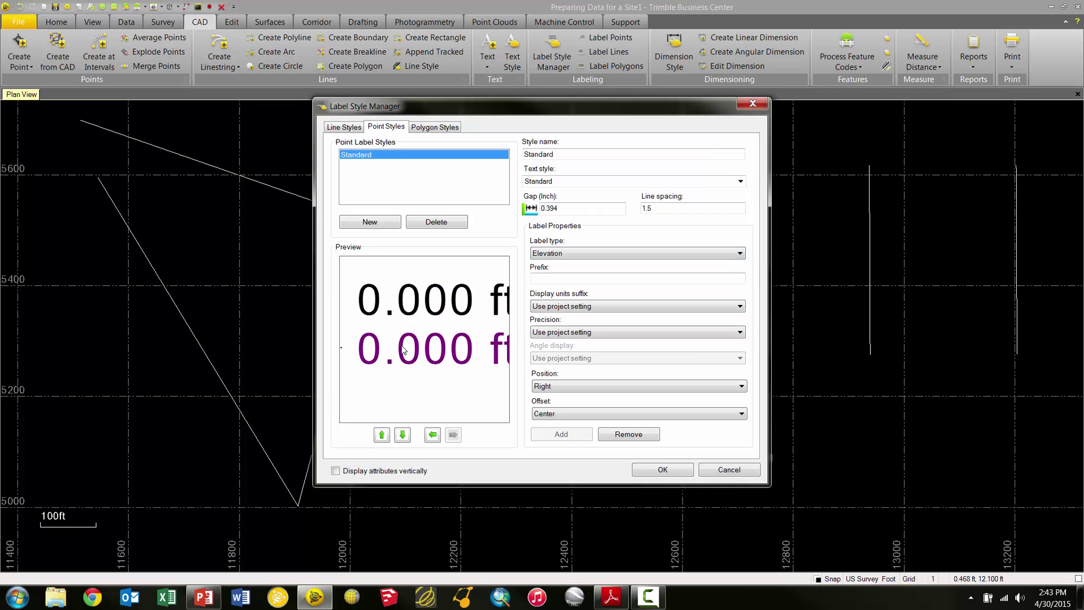
click(402, 435)
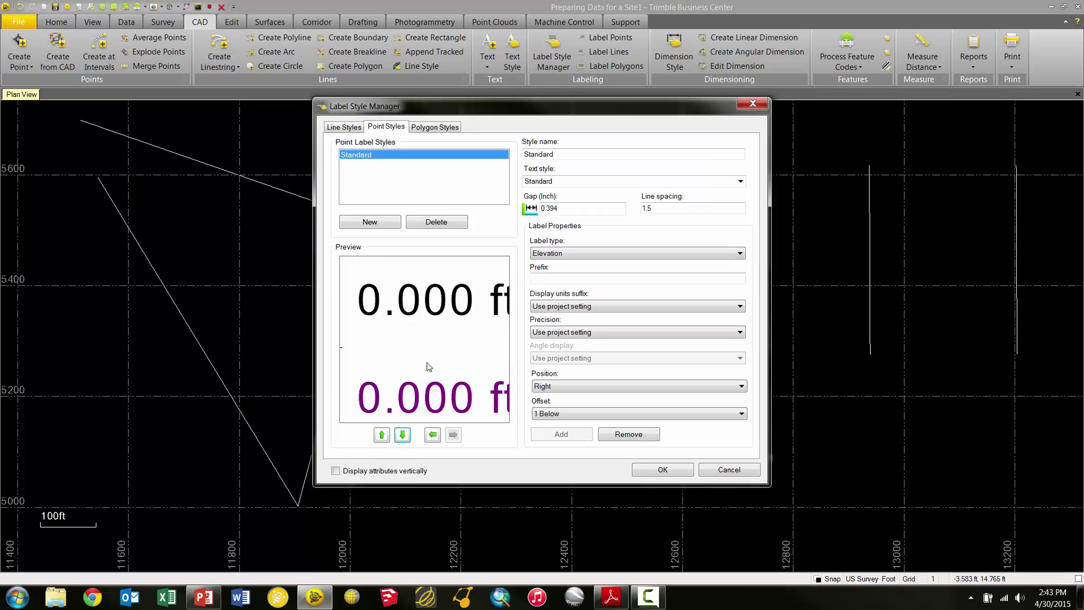
Step: Add an Easting line to the point label and move it to the middle
click(553, 253)
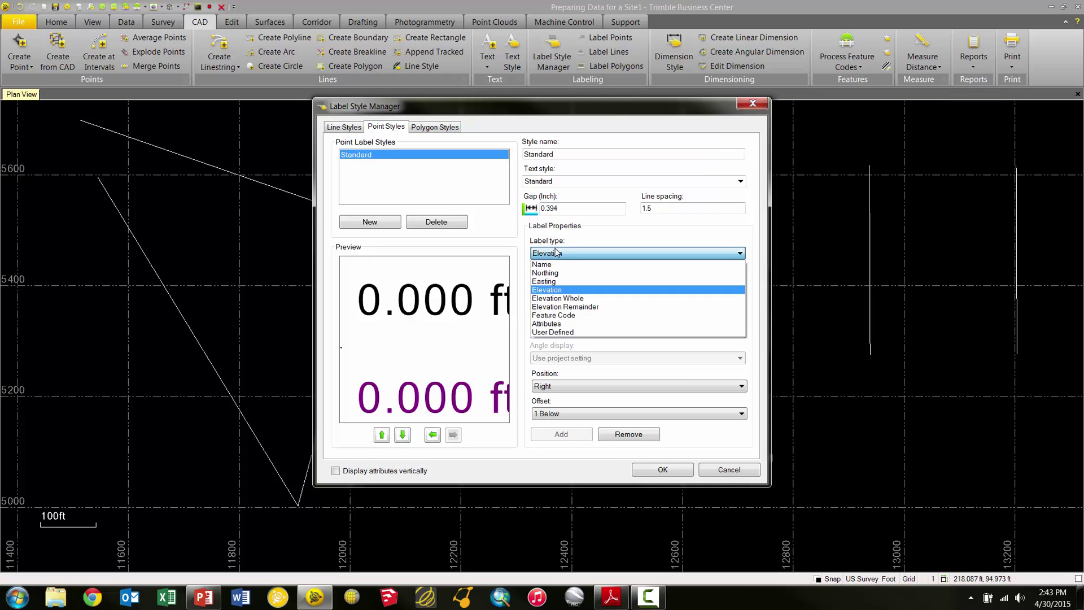
click(553, 278)
click(561, 431)
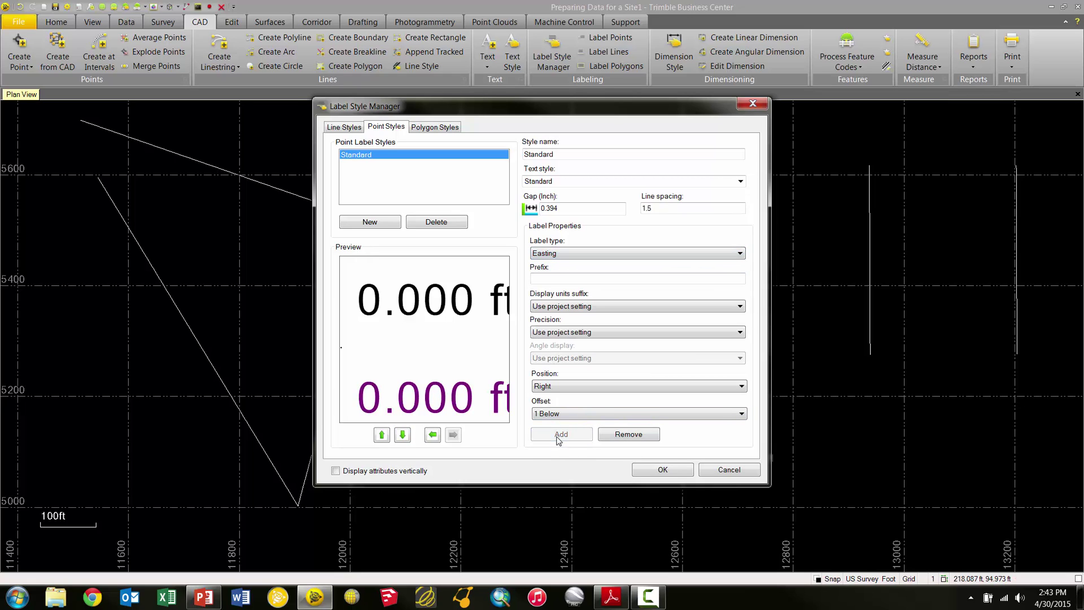
click(382, 435)
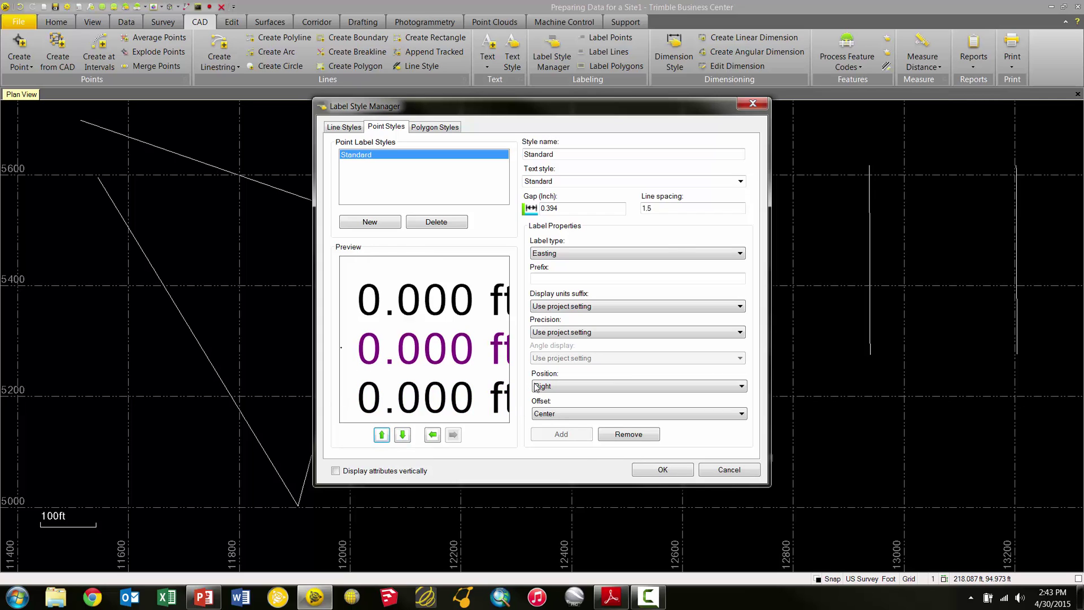
Step: Set Easting precision to 0.123, keeping project units suffix, Right position and Center offset
click(589, 307)
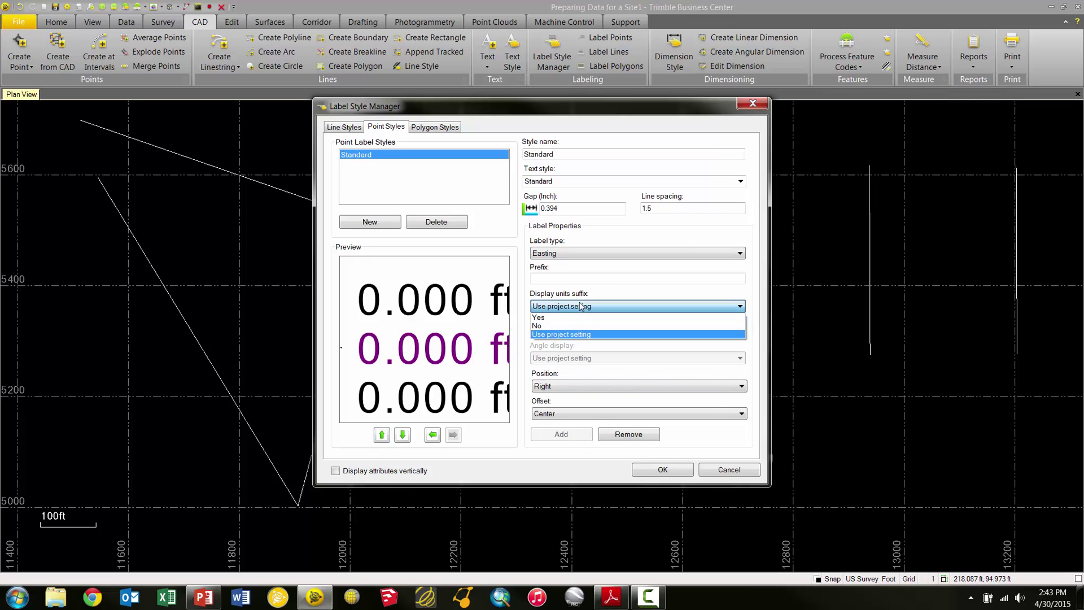
click(588, 289)
click(577, 332)
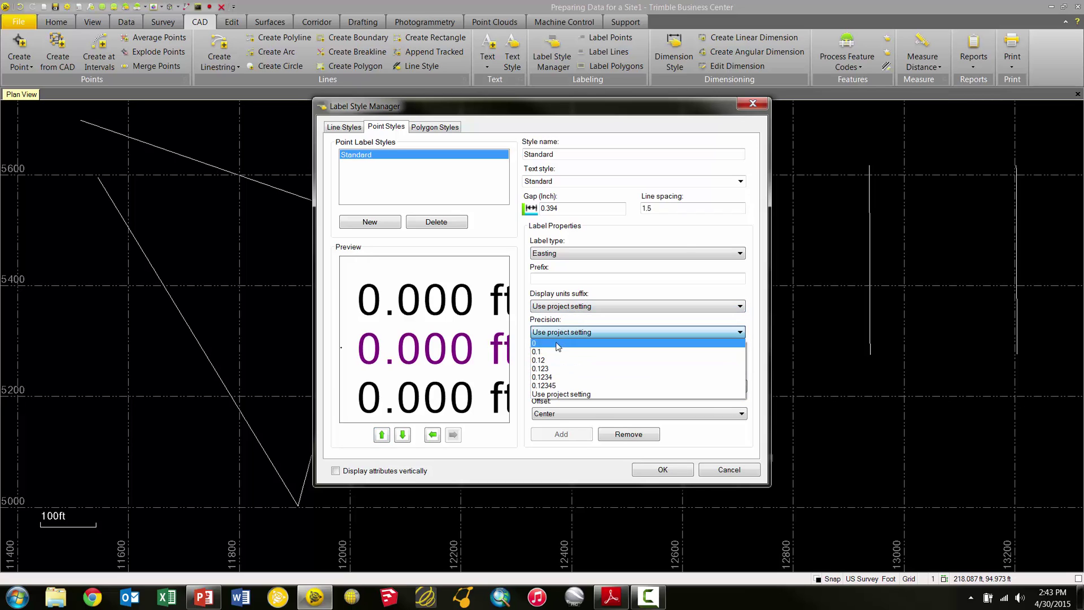
click(557, 361)
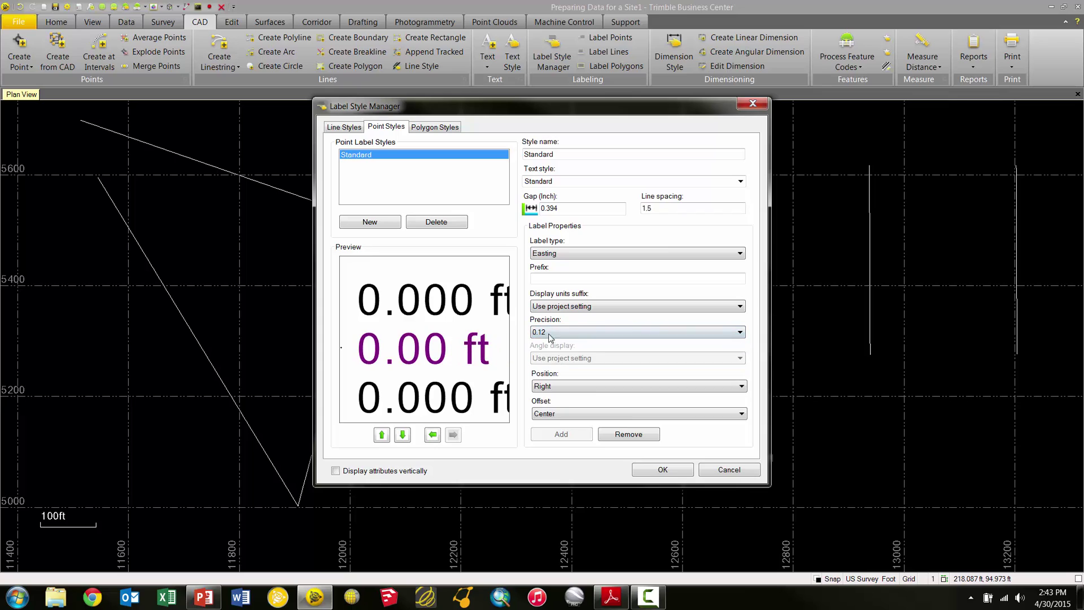
click(551, 335)
click(561, 369)
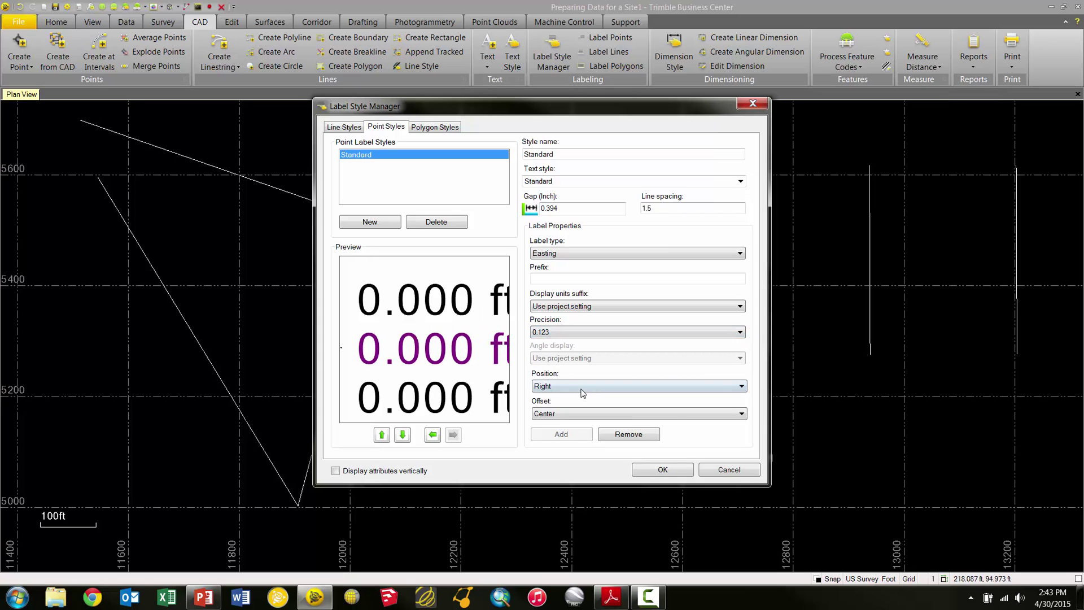
click(579, 386)
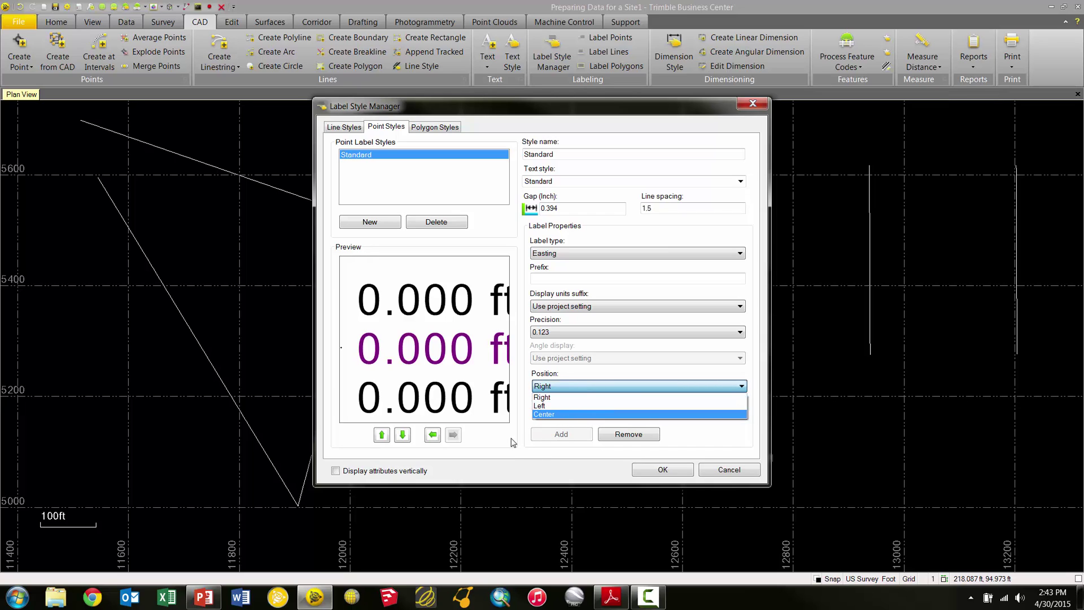
click(528, 426)
click(564, 414)
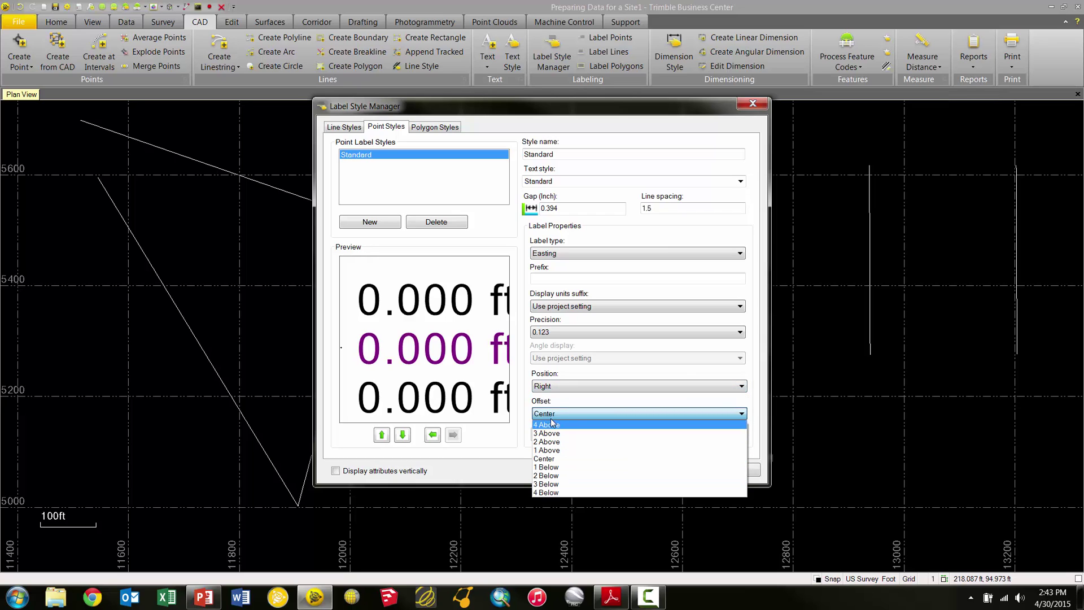
click(551, 459)
Step: Give the Easting line of the point label an 'E=' prefix
click(404, 298)
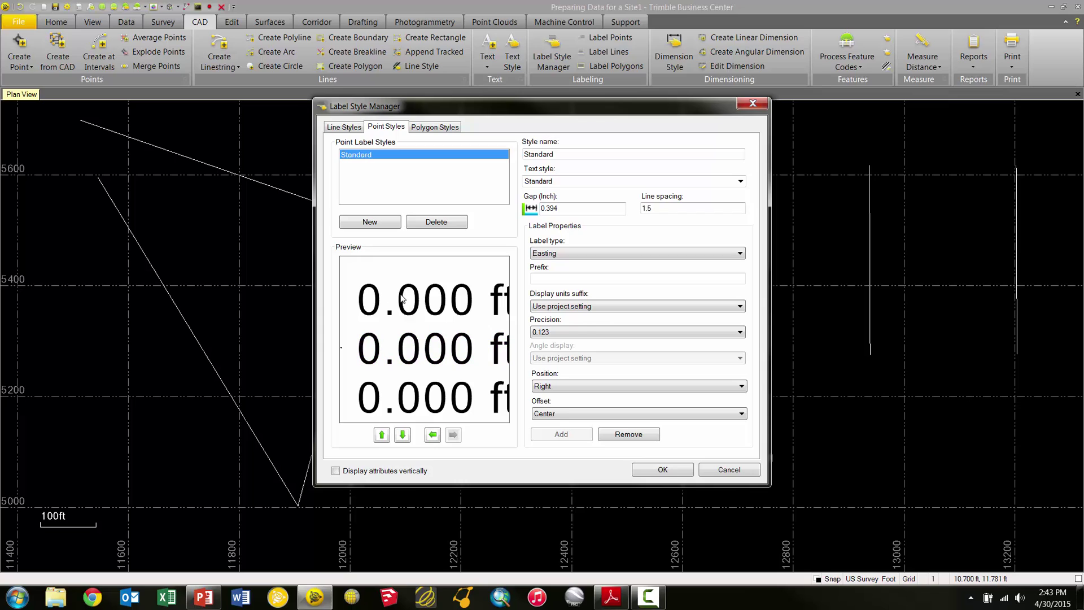
click(551, 277)
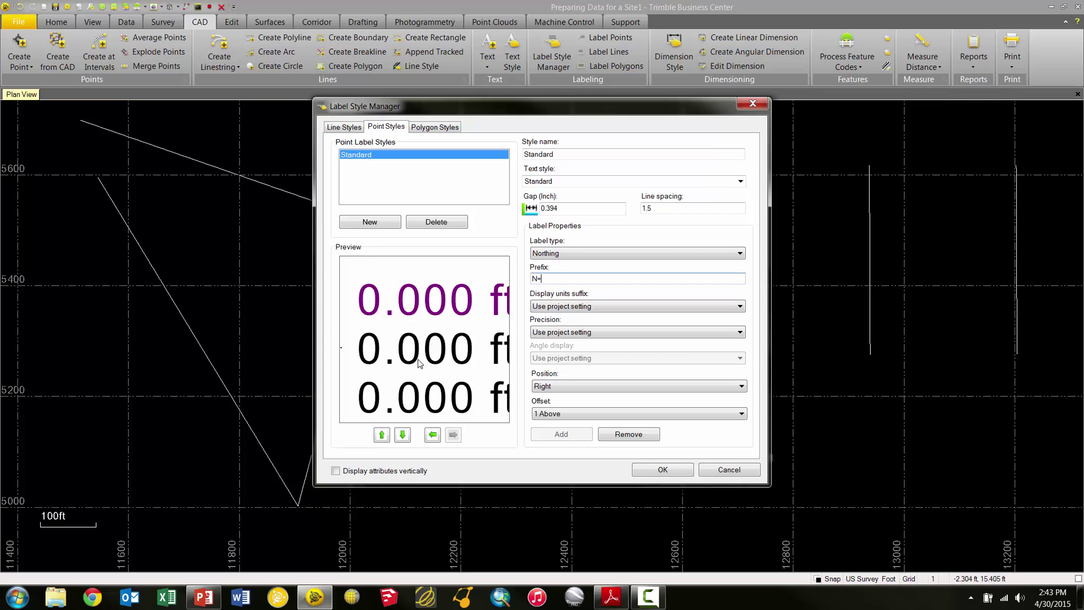
click(432, 347)
click(556, 278)
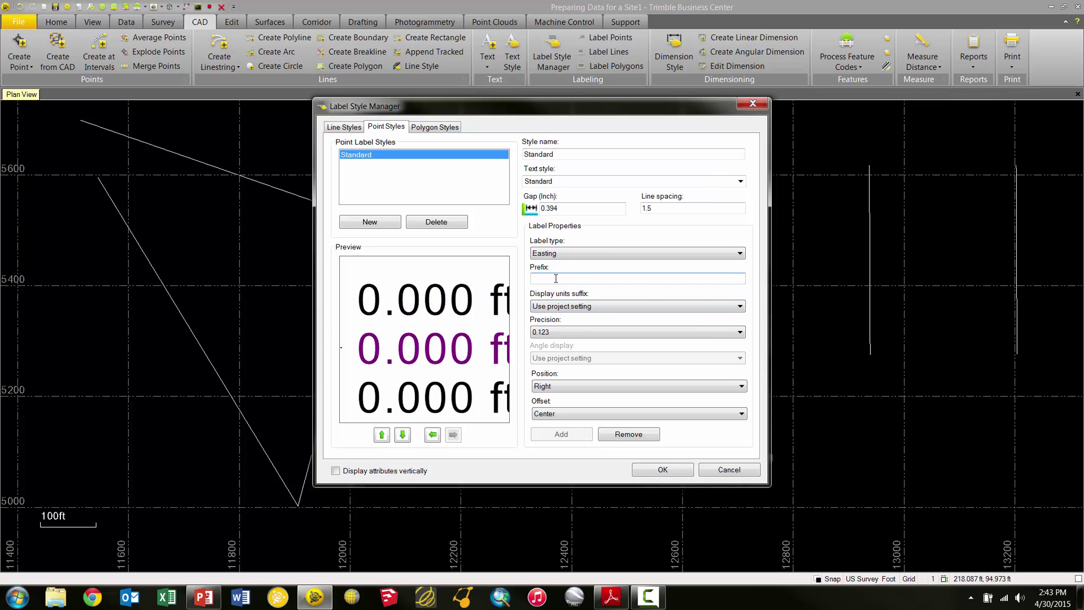
text(E=)
key(Tab)
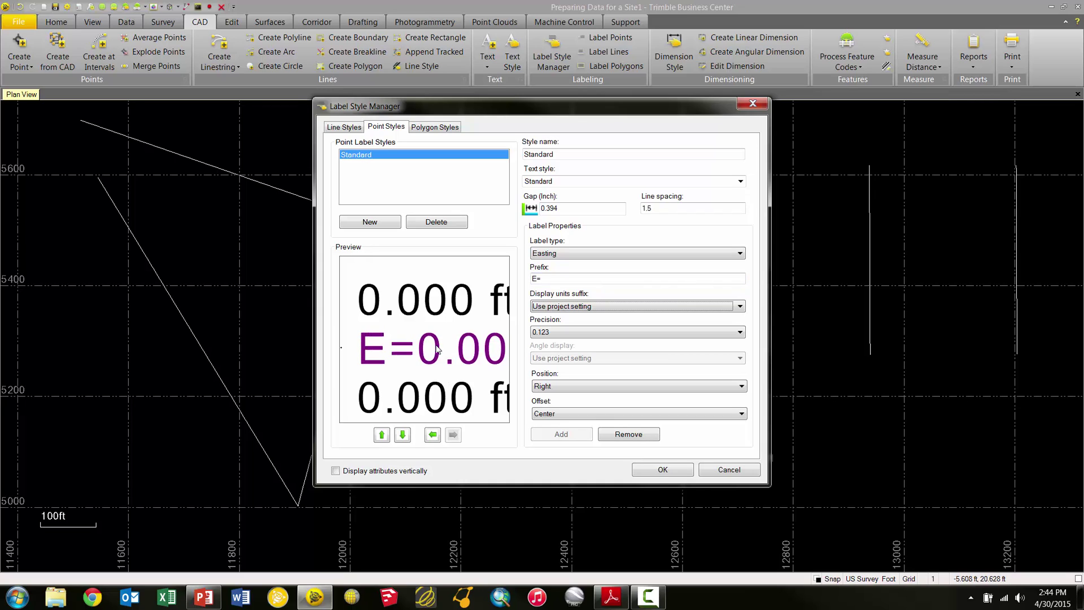
Step: Give the Northing and Elevation lines 'N=' and 'Z=' prefixes
click(375, 300)
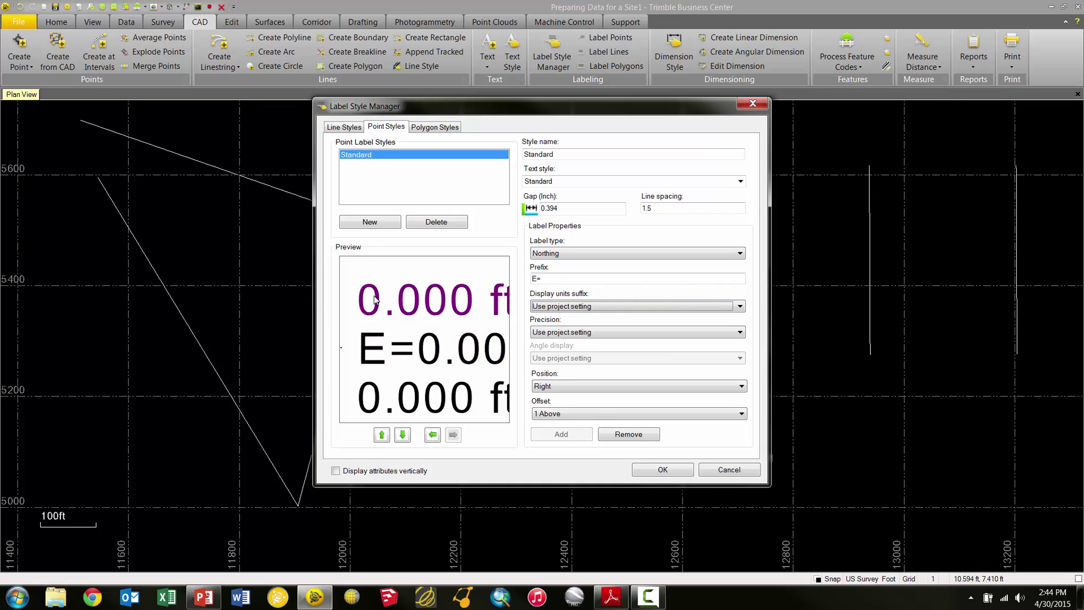
click(561, 279)
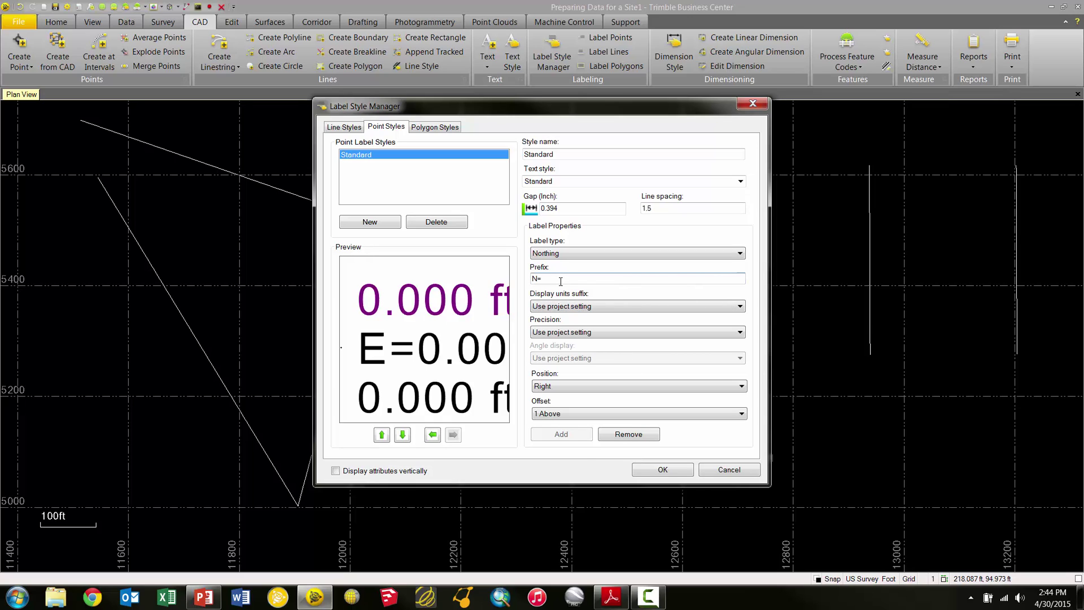
key(Tab)
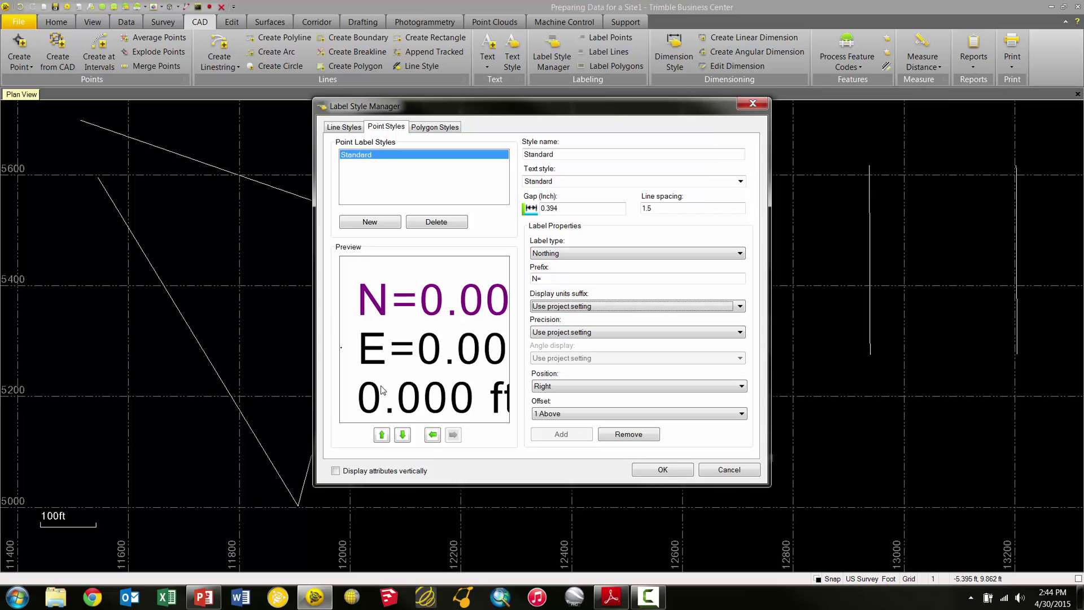
click(381, 390)
click(553, 278)
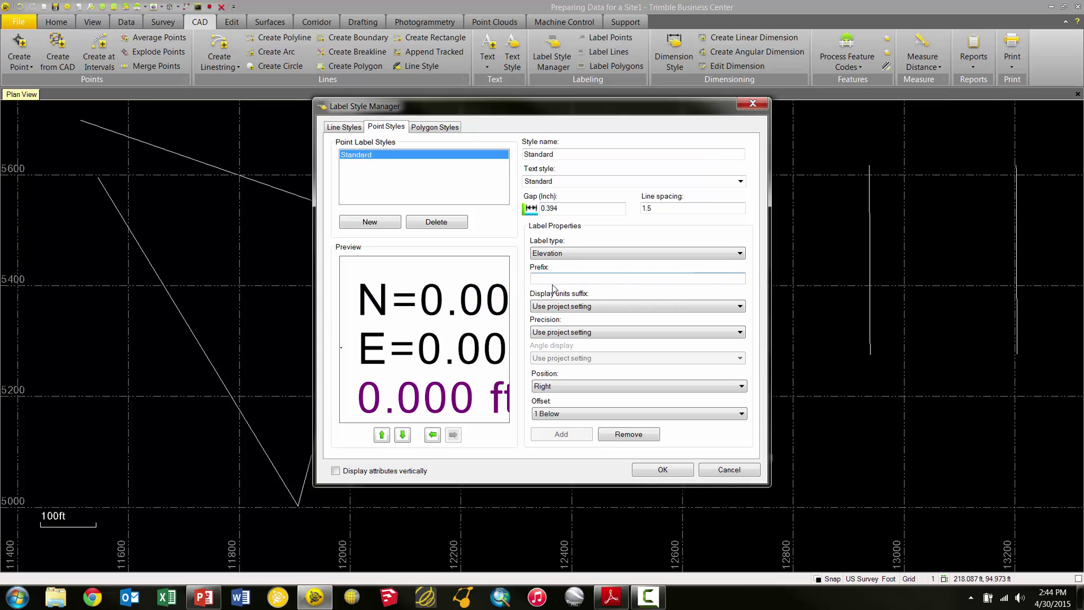
key(BackSpace)
key(BackSpace)
key(Tab)
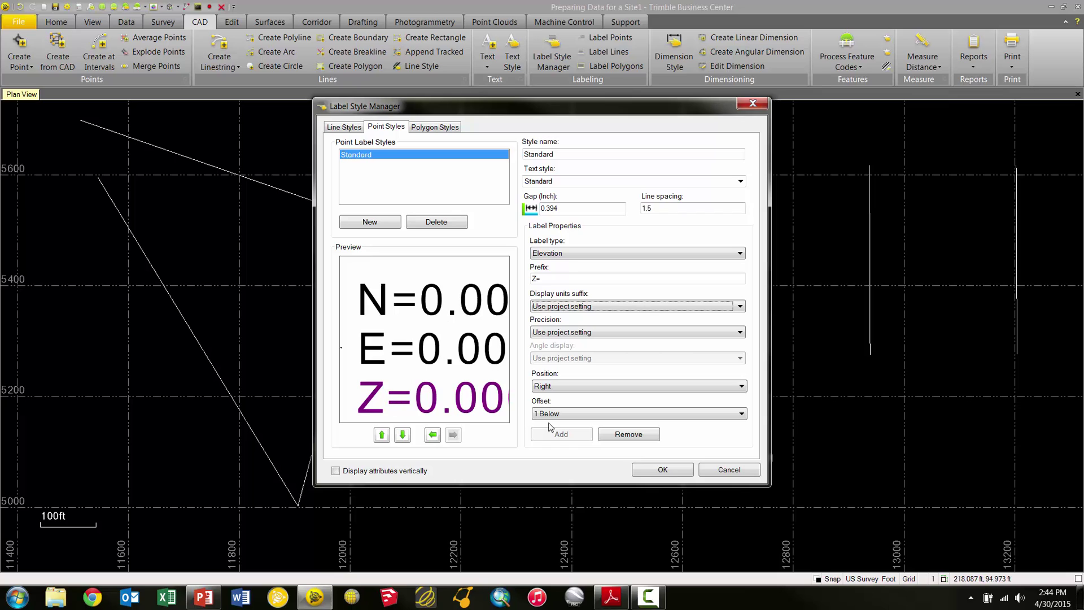
Step: Save the point label style, then label the triangle linestring's sides with bearing and distance
click(661, 470)
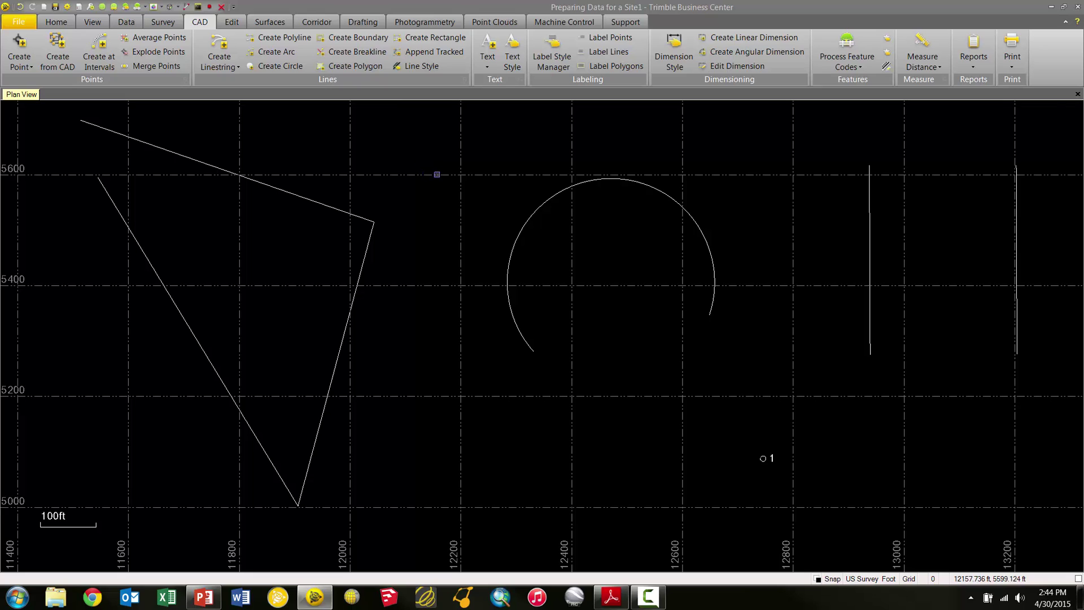
click(618, 53)
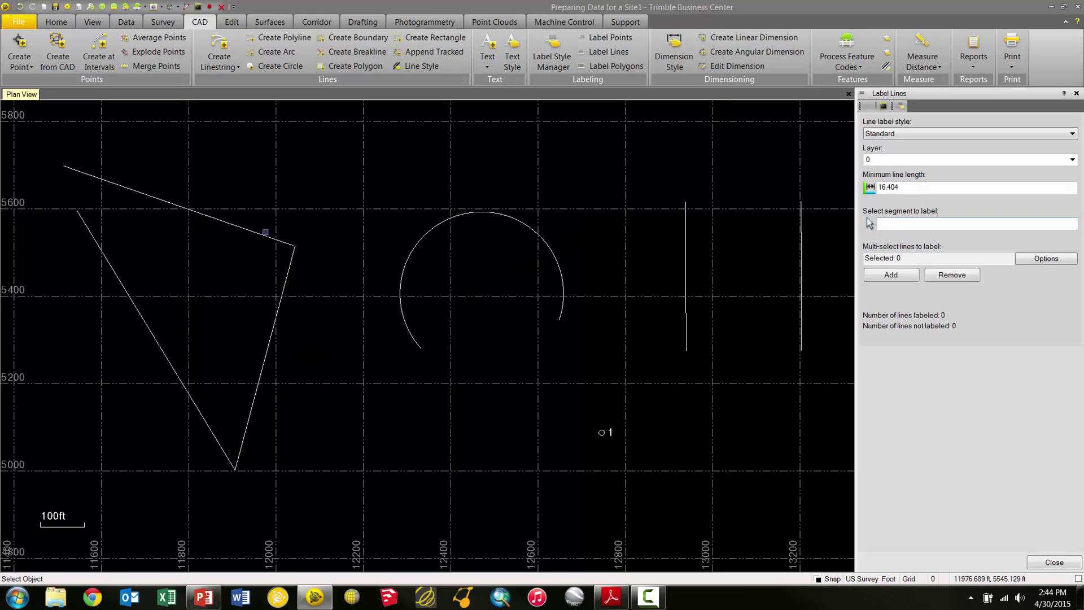
click(265, 237)
click(279, 304)
Step: Label the arc with R=187.204 ft, length 785.25 ft and D=240°20'01"
scroll(127, 190, up, 3)
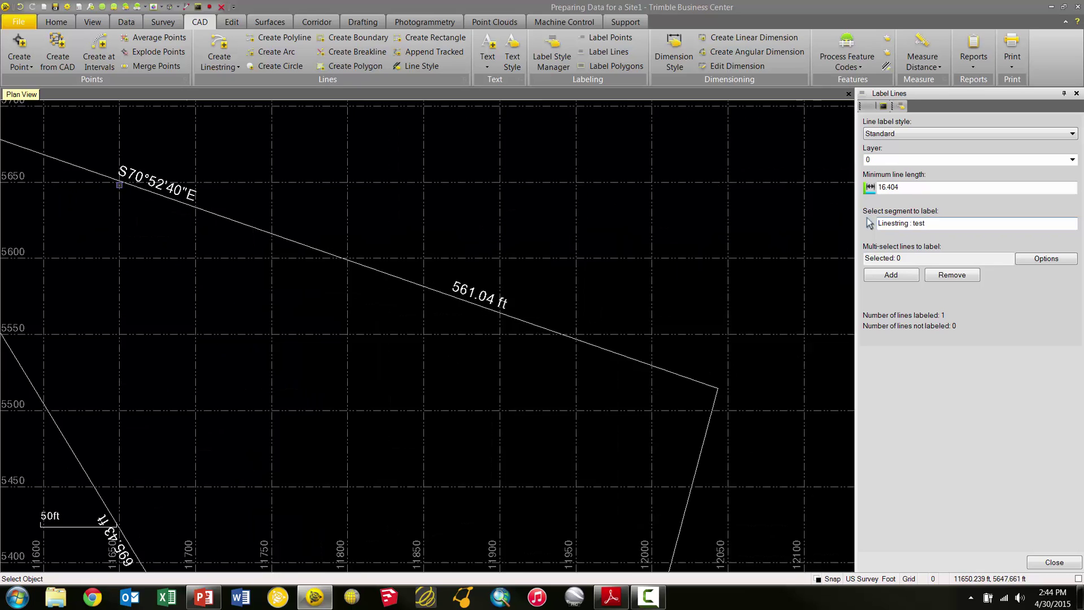
scroll(175, 195, up, 2)
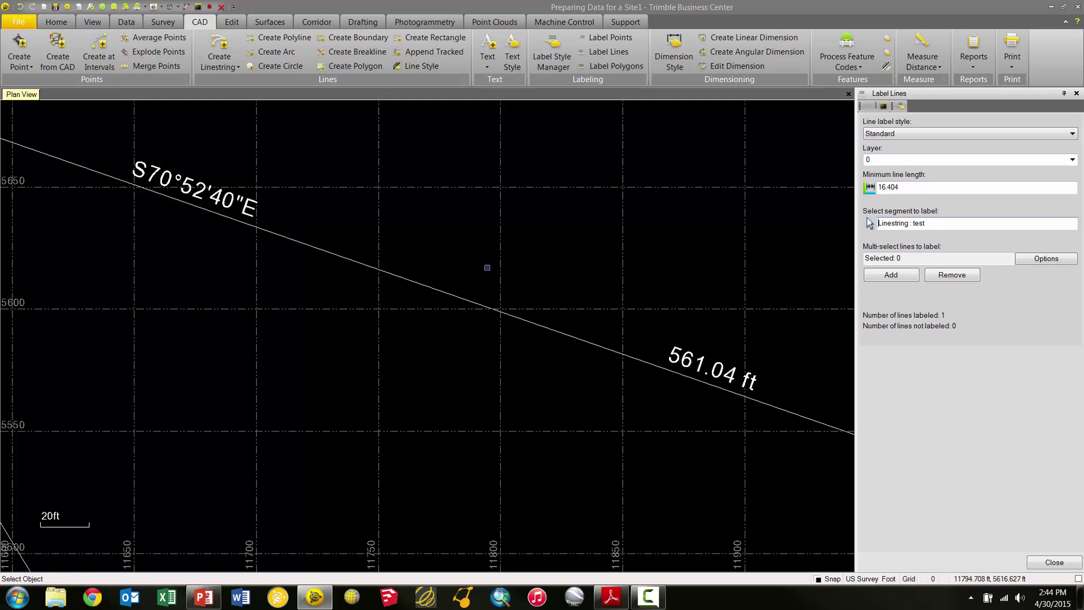
scroll(489, 236, down, 5)
scroll(347, 247, down, 2)
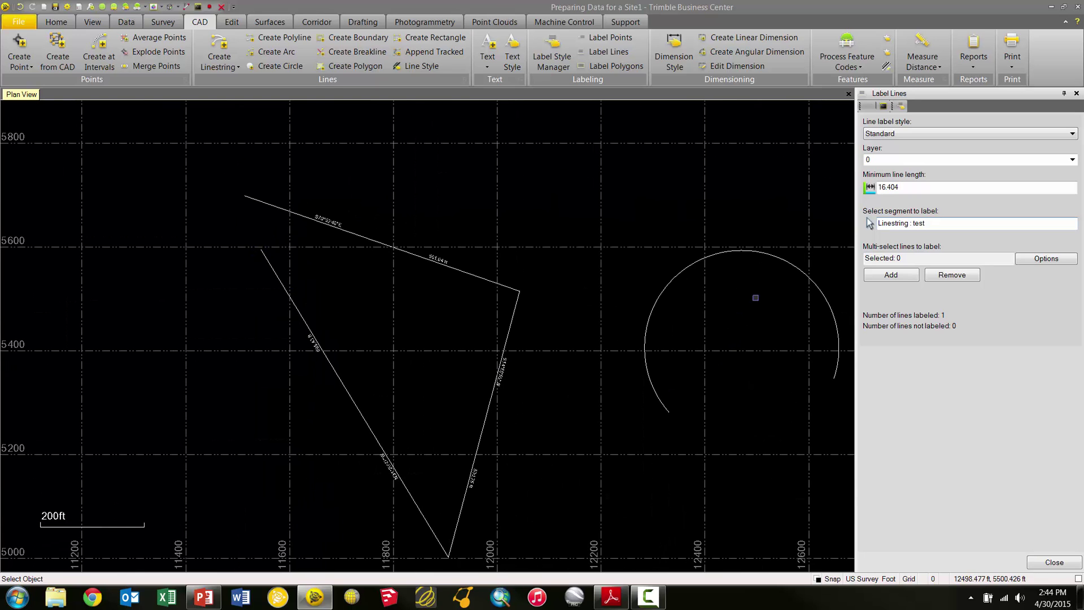
scroll(794, 245, up, 5)
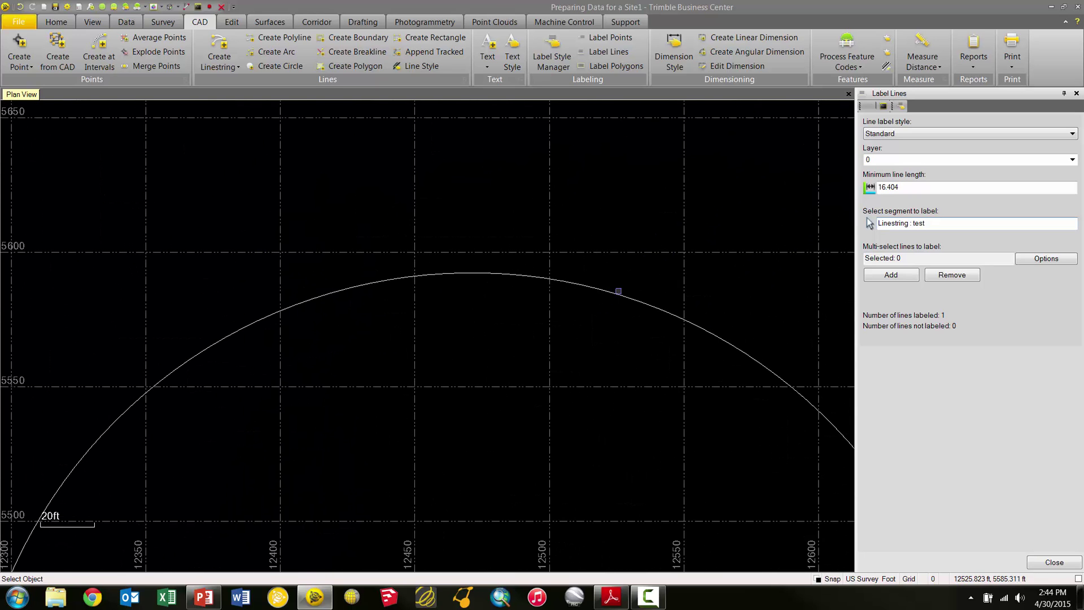
click(616, 292)
scroll(535, 331, down, 3)
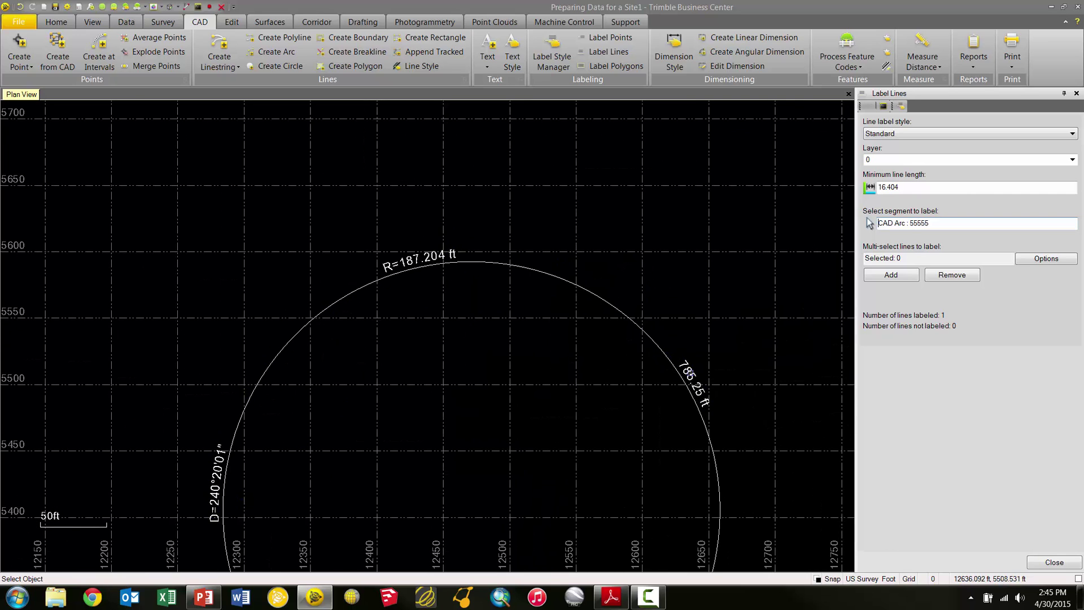
scroll(509, 316, down, 3)
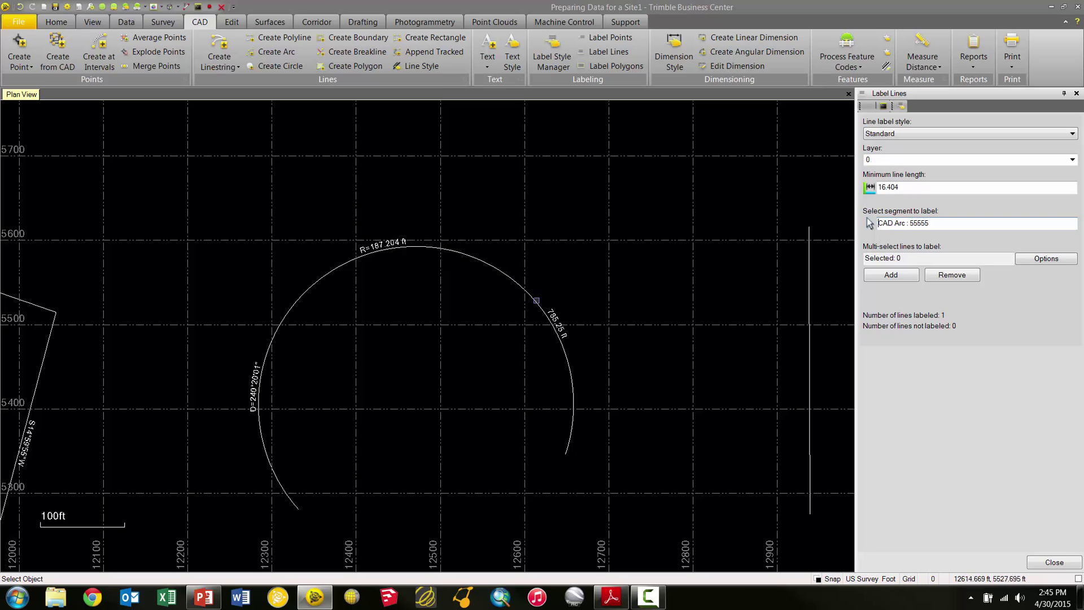
click(1045, 564)
Step: Label point 1 with N=5087.036 ft, E=12746.009 ft and Z=1005.000 ft
scroll(710, 209, down, 3)
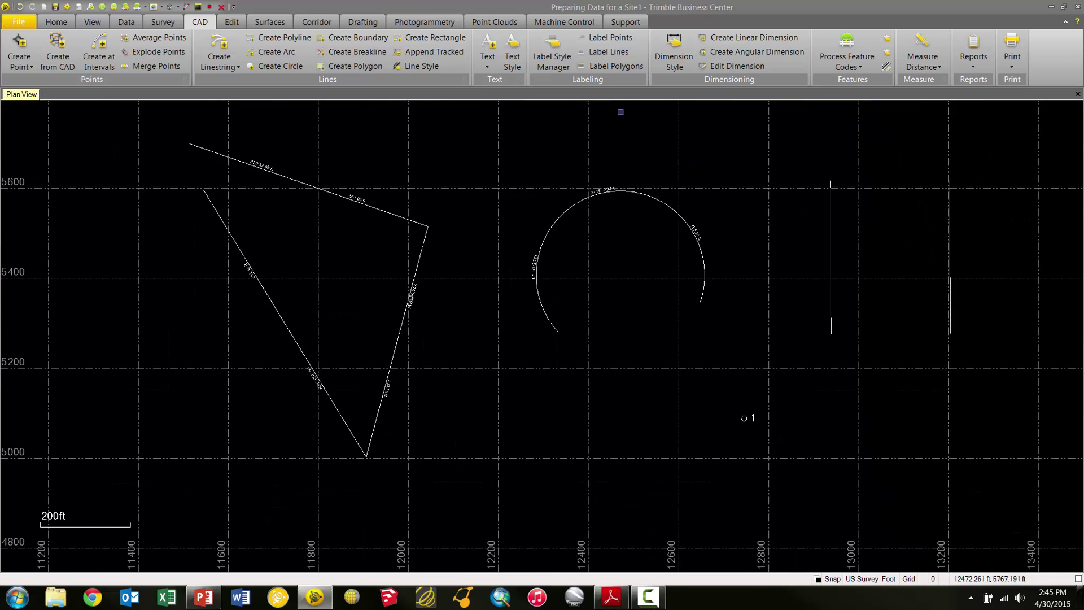
click(615, 38)
scroll(686, 384, up, 3)
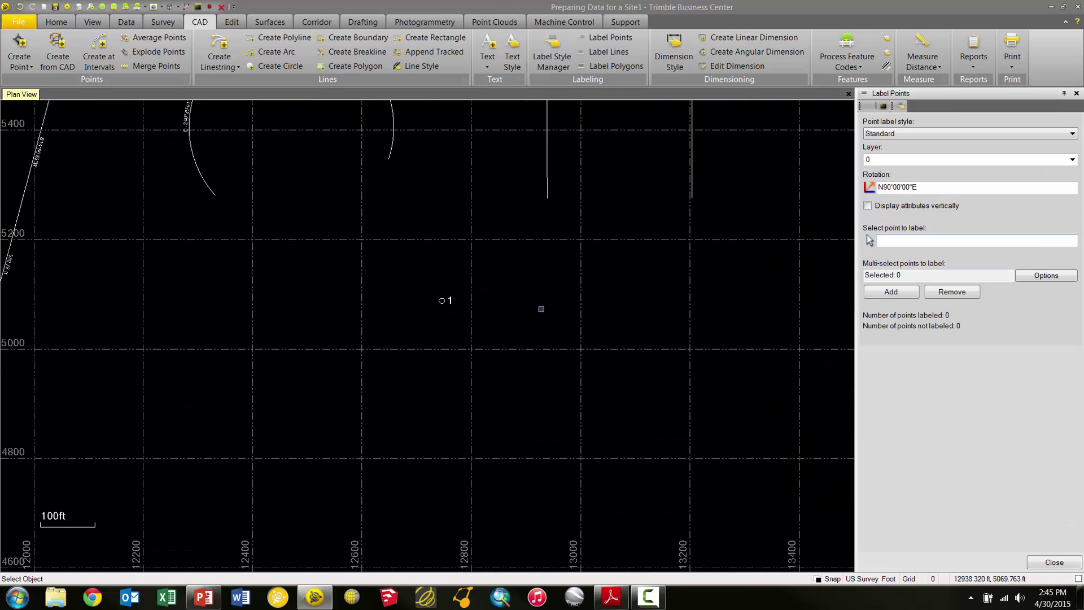
scroll(423, 324, up, 1)
click(451, 293)
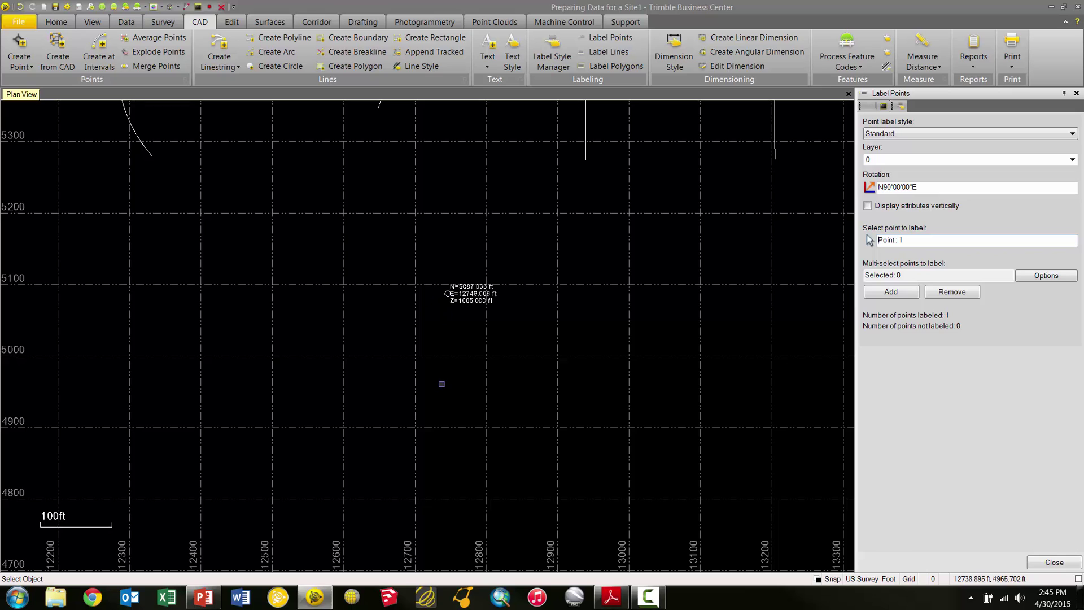
scroll(422, 302, up, 2)
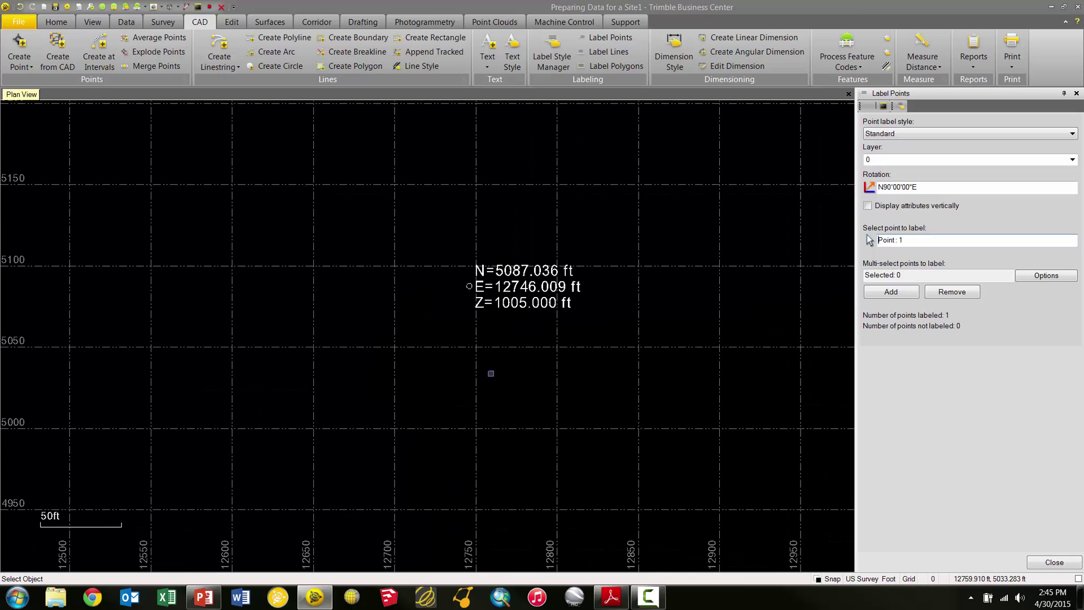
click(1054, 562)
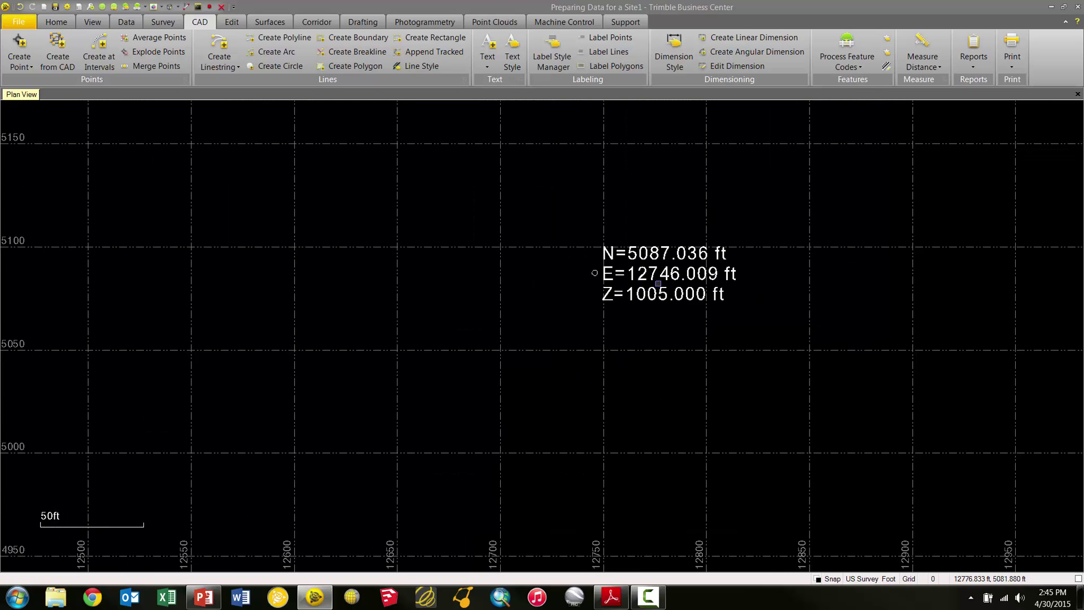
scroll(658, 283, down, 5)
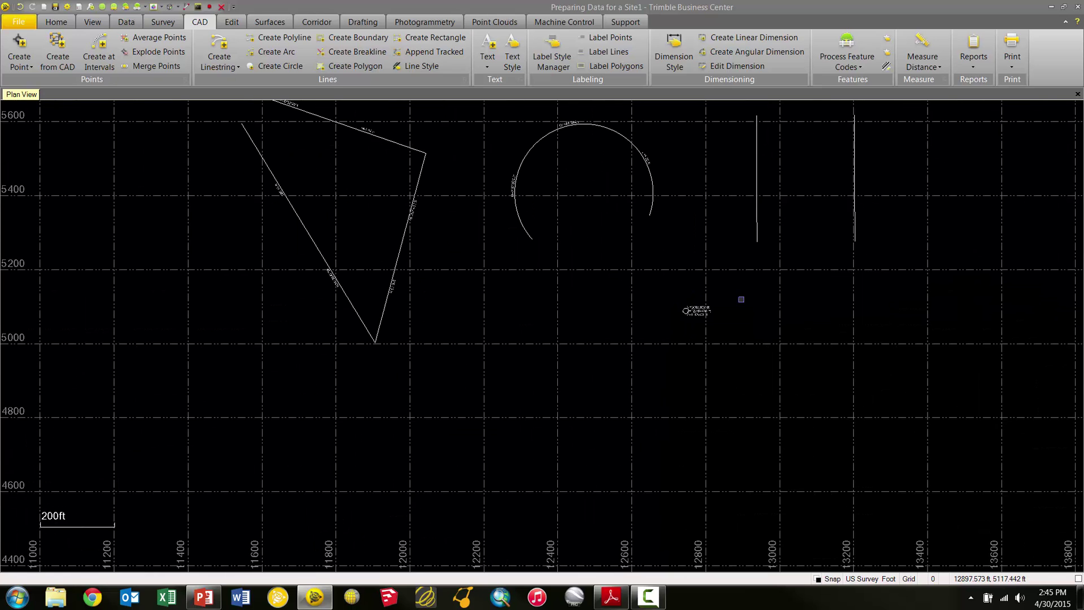
Step: Select the triangle linestring and bring its top edge into view
middle_drag(330, 180, 415, 278)
click(497, 244)
scroll(407, 203, up, 5)
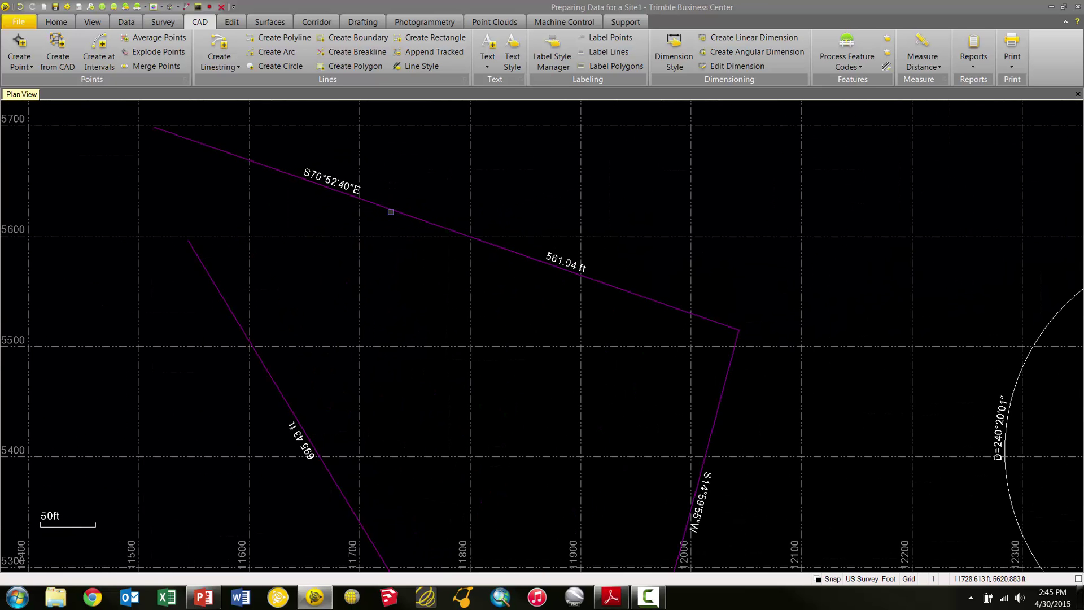
middle_drag(416, 179, 378, 209)
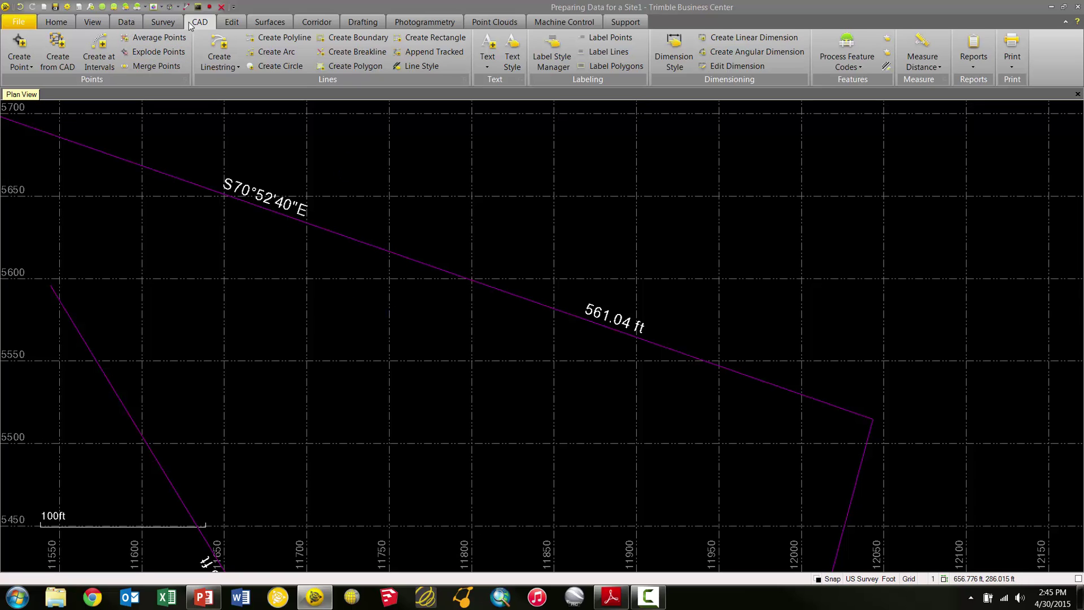
Step: Rotate the triangle about a top-edge pivot so that edge reads N73°25'06"E instead of S70°52'40"E
click(230, 24)
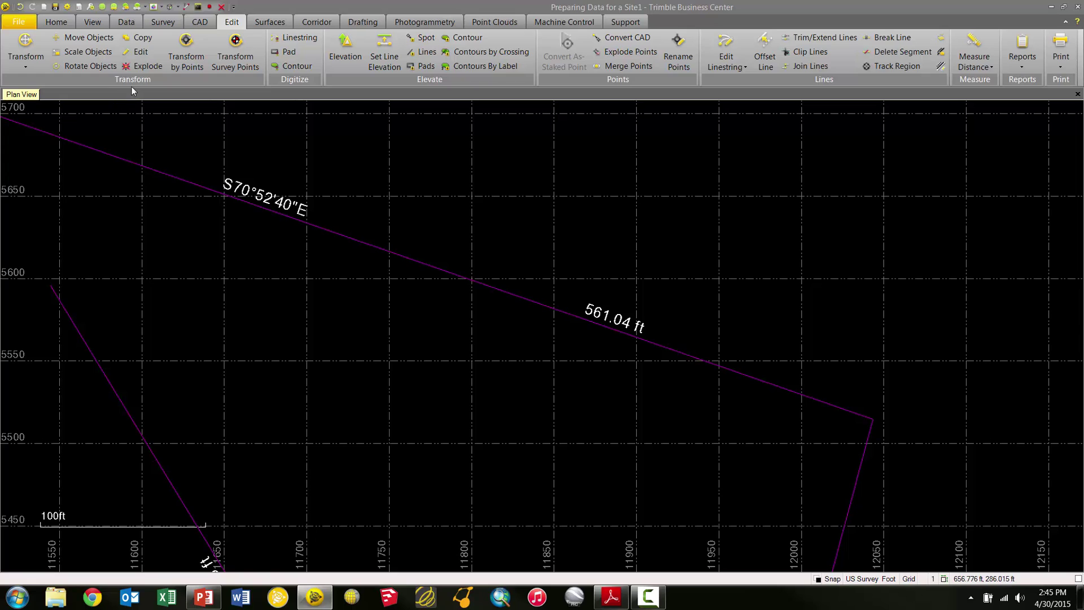
click(86, 66)
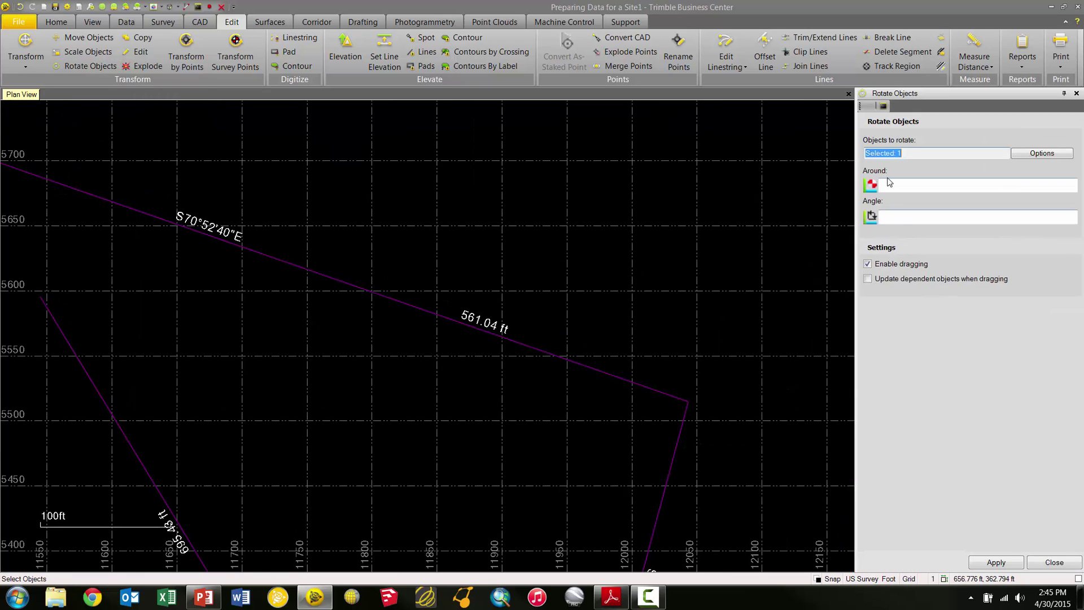
click(977, 185)
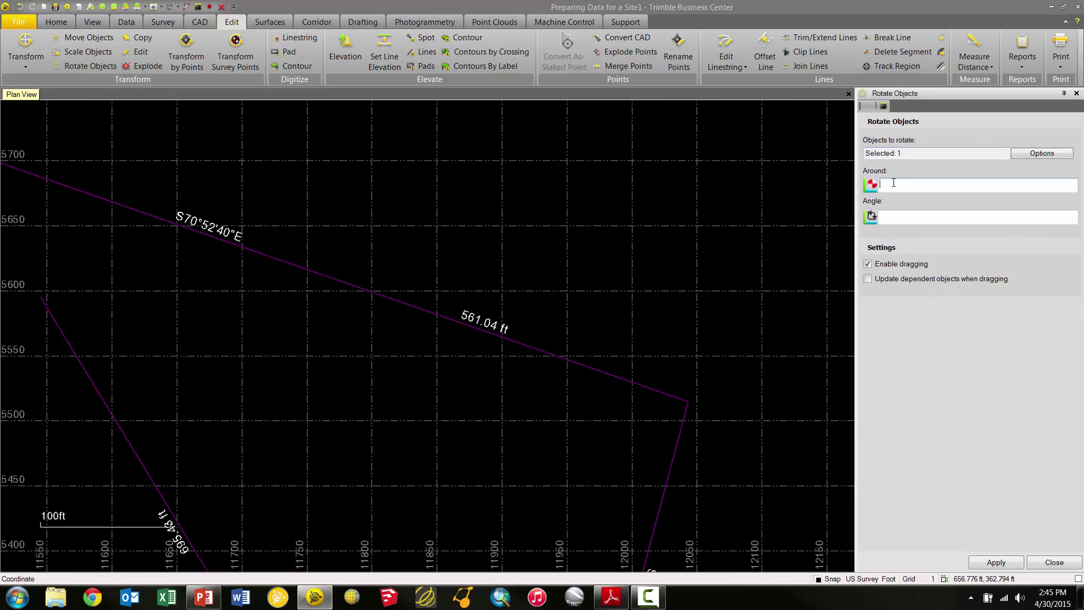
click(341, 351)
scroll(353, 354, down, 5)
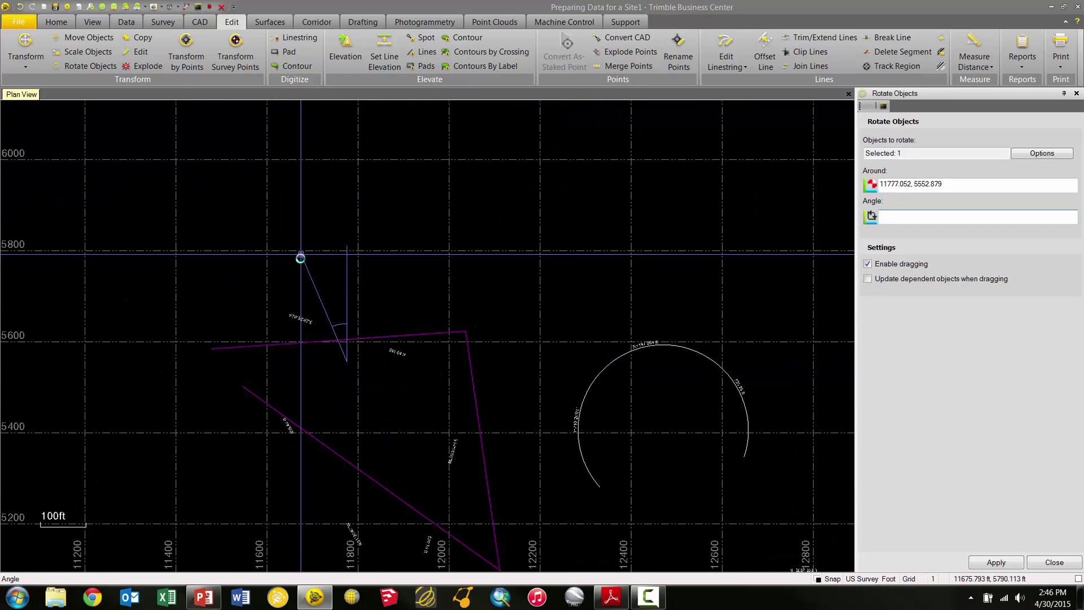
key(Escape)
scroll(293, 361, up, 3)
scroll(271, 340, up, 2)
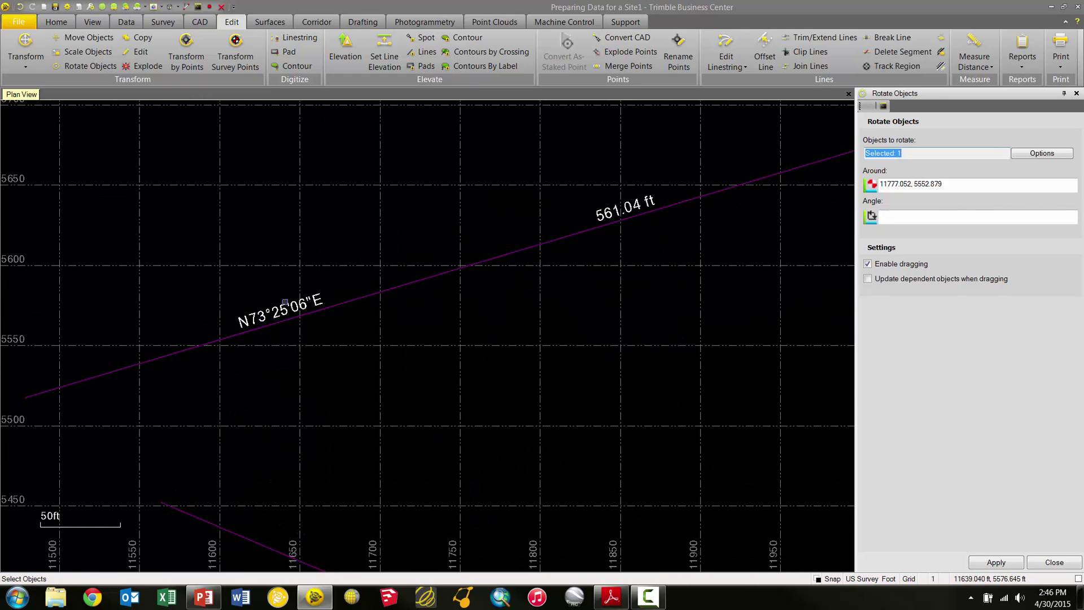
click(1054, 562)
middle_click(116, 204)
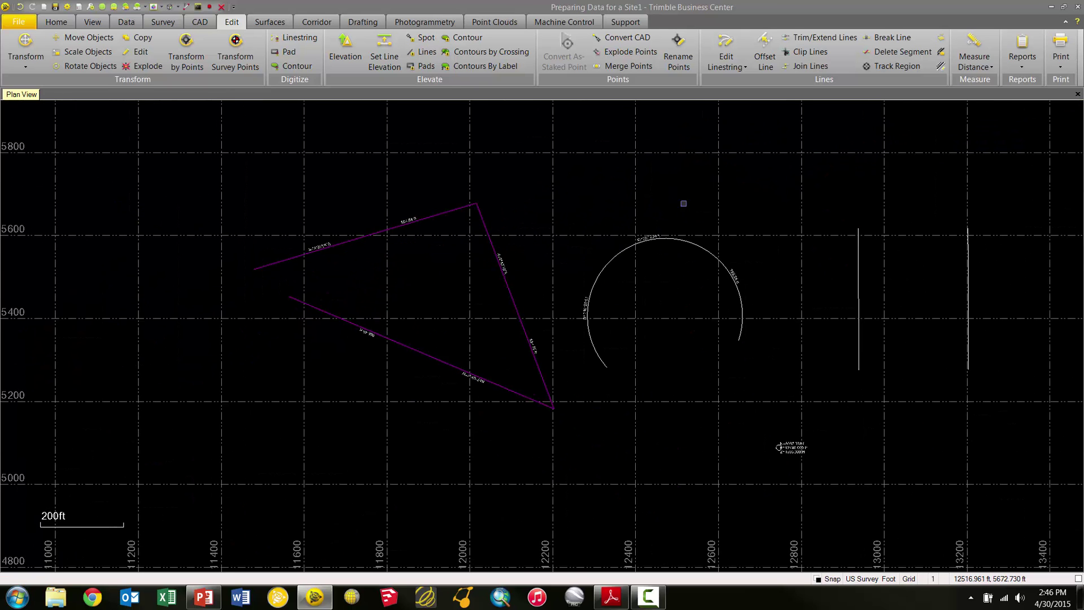
Step: Review the Standard style's Lines and Arrows, keeping Automatic direction and Open arrow
scroll(911, 266, up, 3)
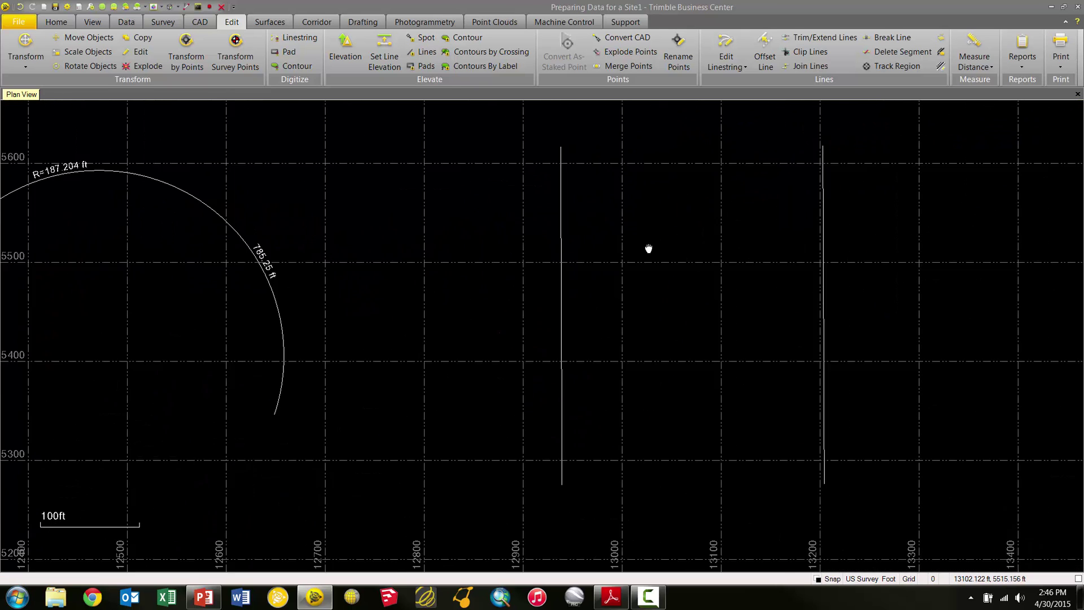
middle_drag(627, 250, 605, 252)
scroll(603, 260, up, 1)
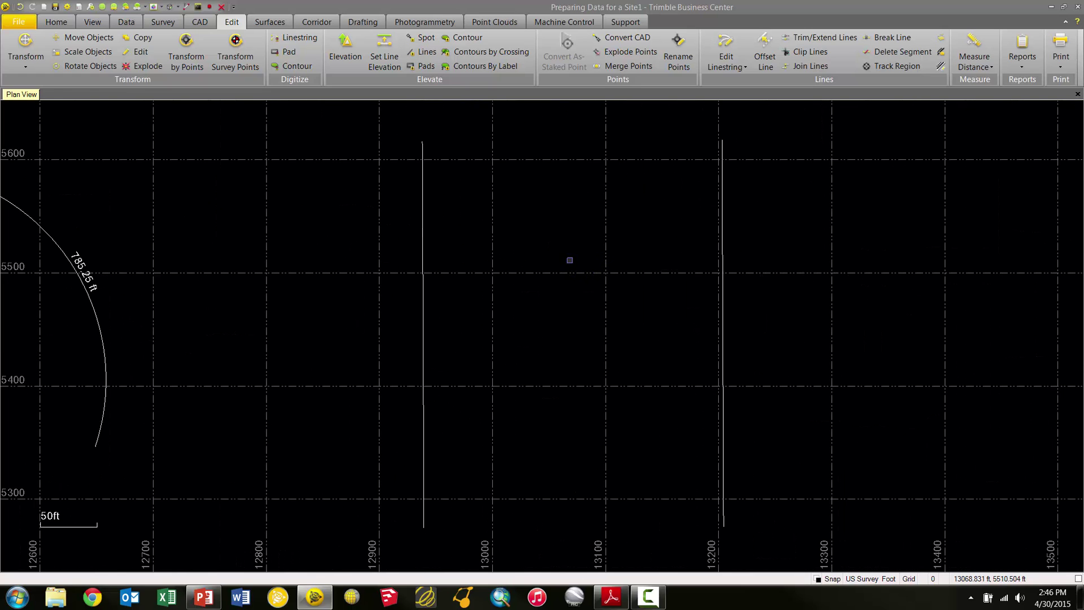
click(201, 20)
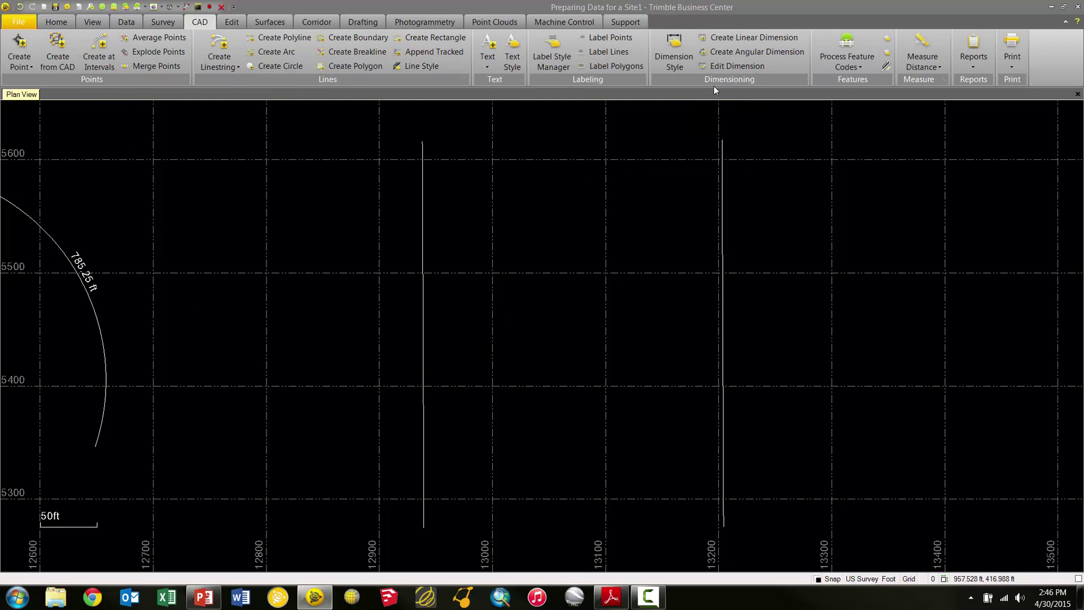
click(667, 47)
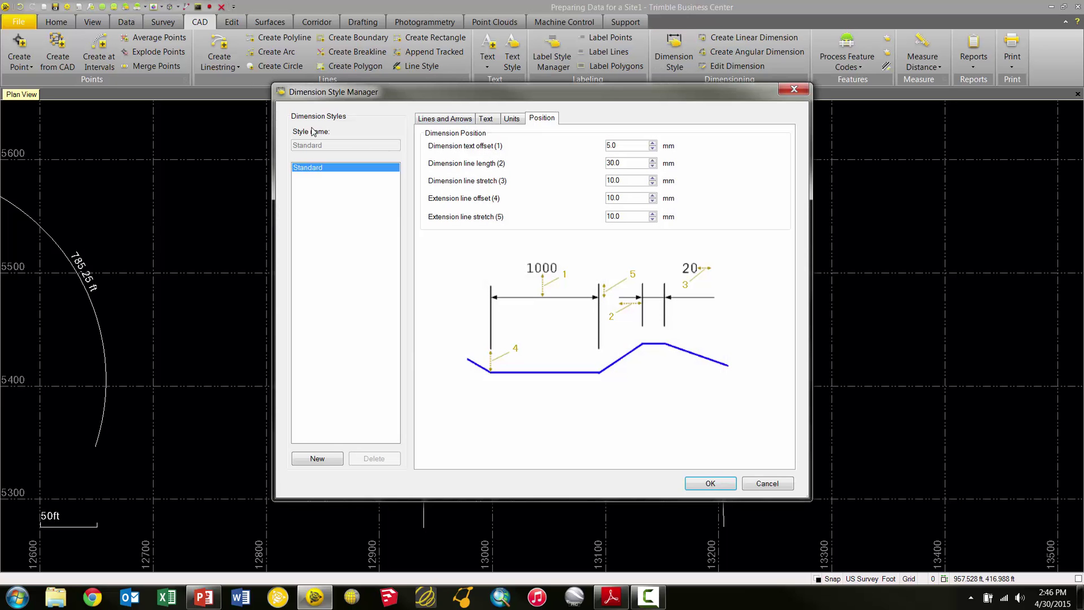
click(444, 118)
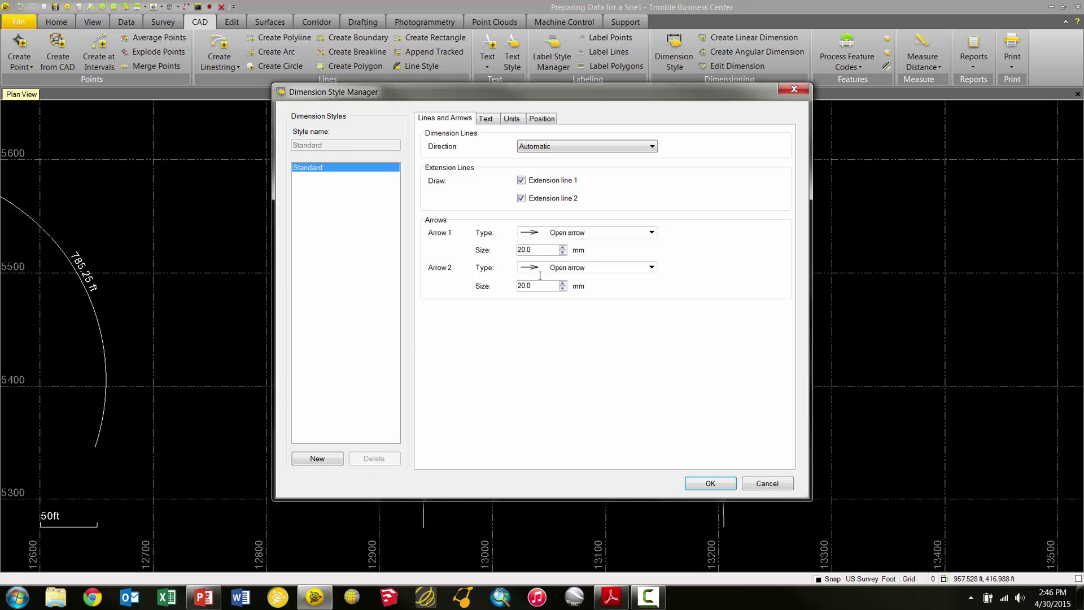
click(554, 148)
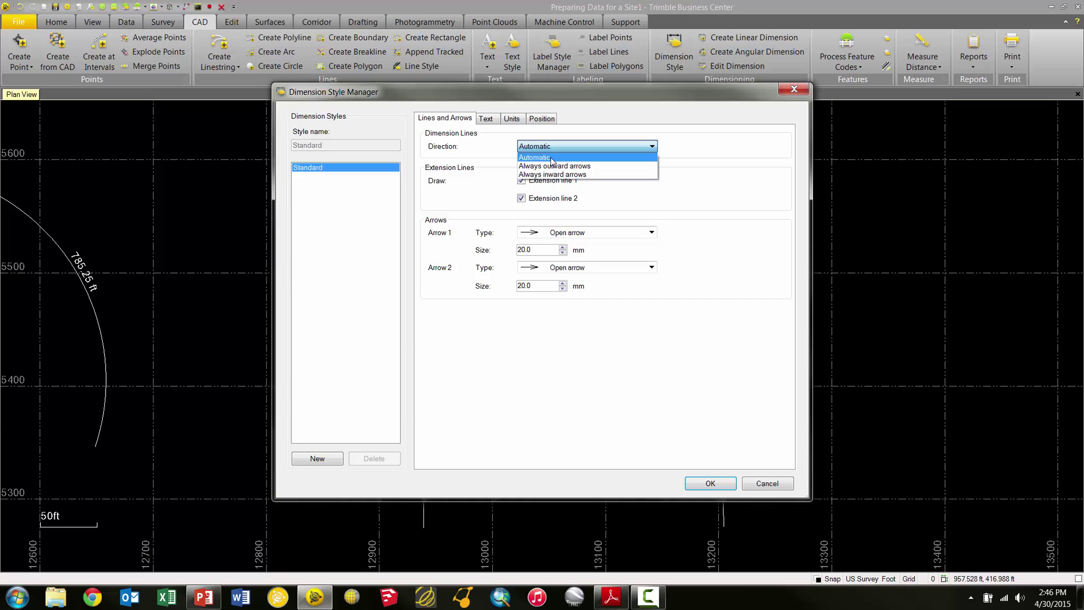
click(768, 198)
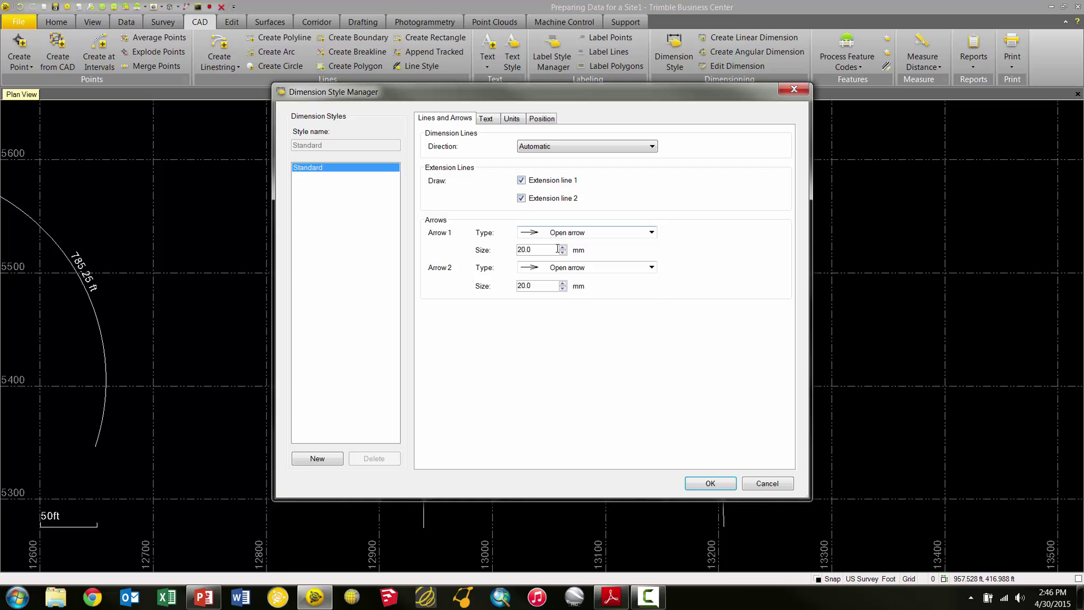
click(568, 233)
click(507, 262)
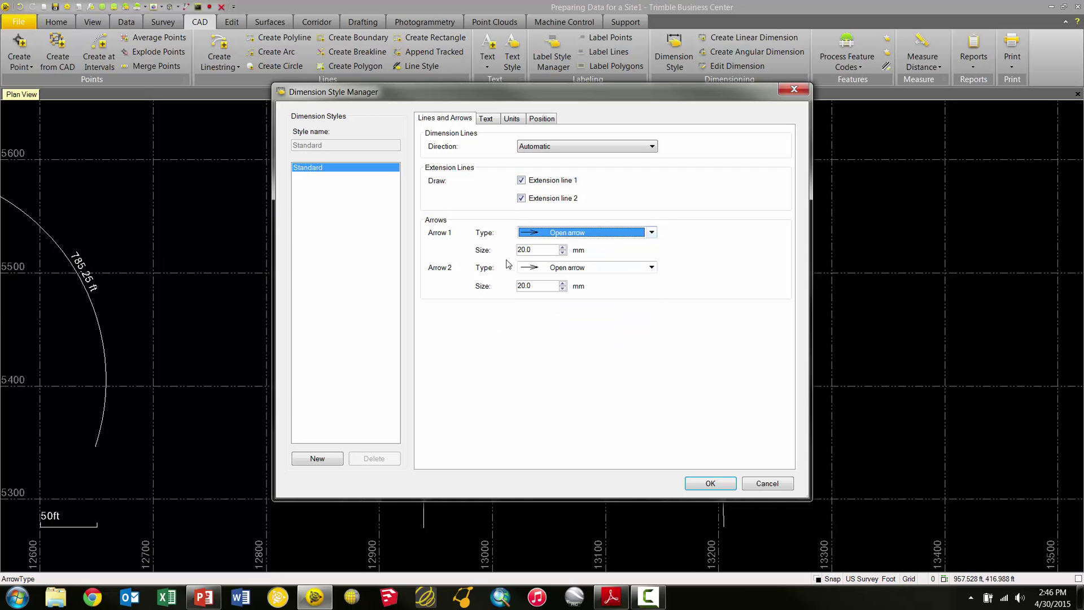
Step: Check Text, Units and Position, keeping Standard text style on the dimension line, and accept
click(487, 119)
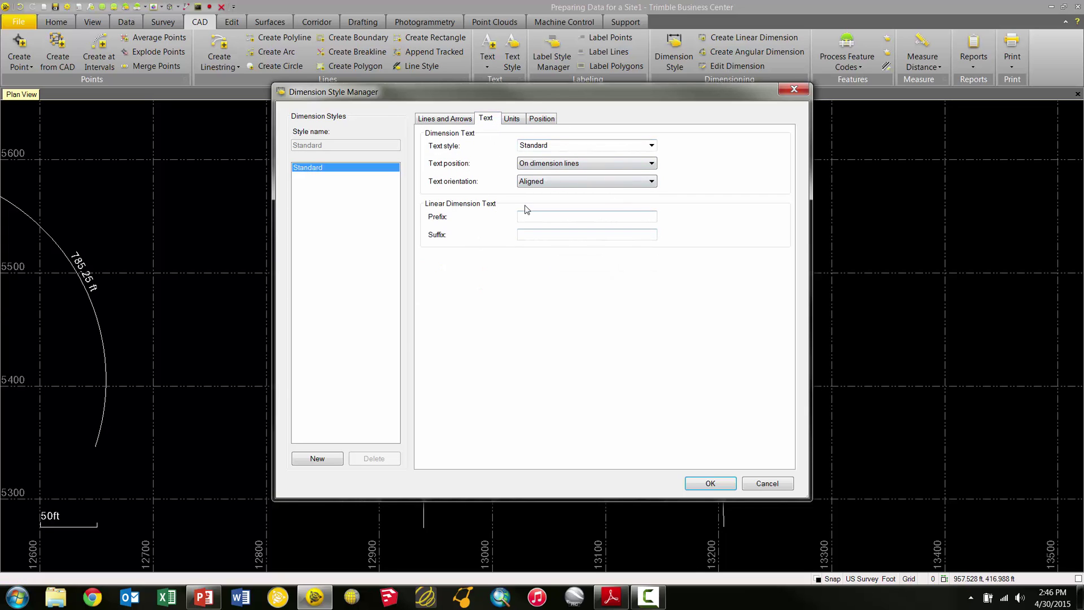
click(549, 149)
click(496, 151)
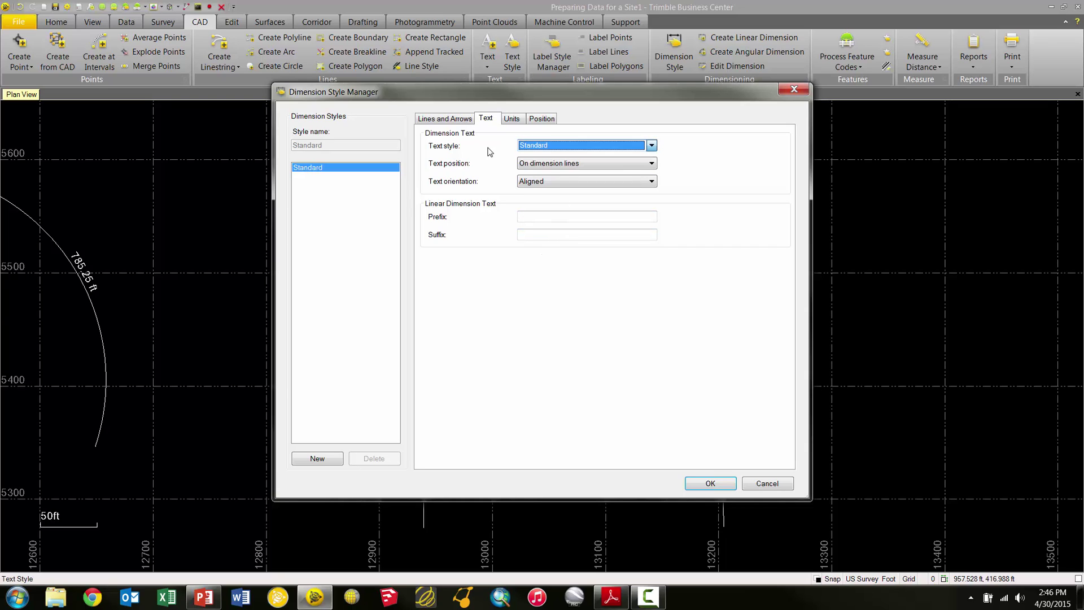
click(529, 164)
click(496, 168)
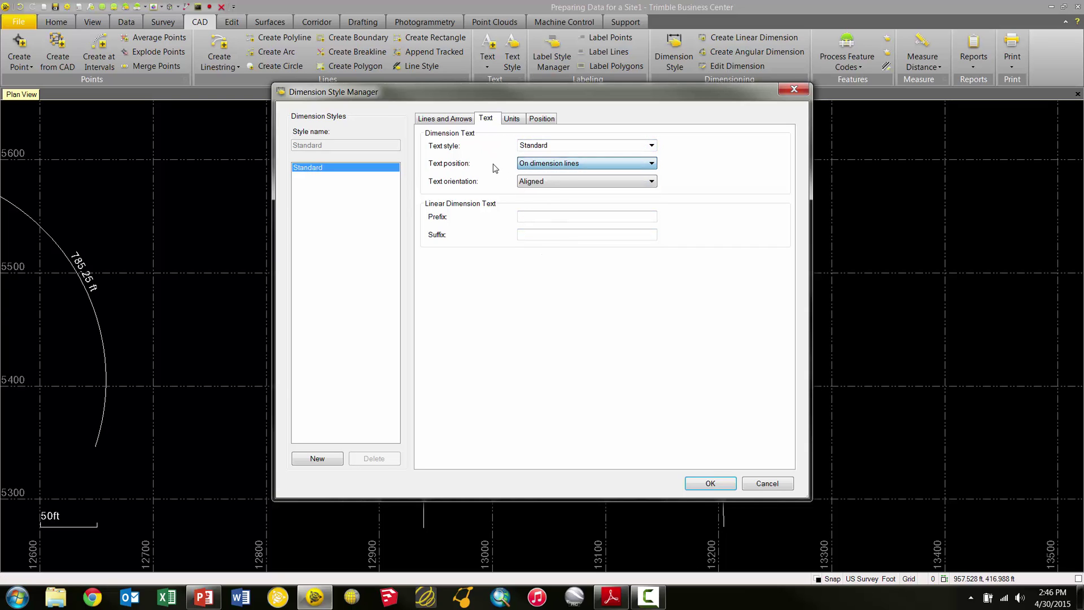
click(511, 119)
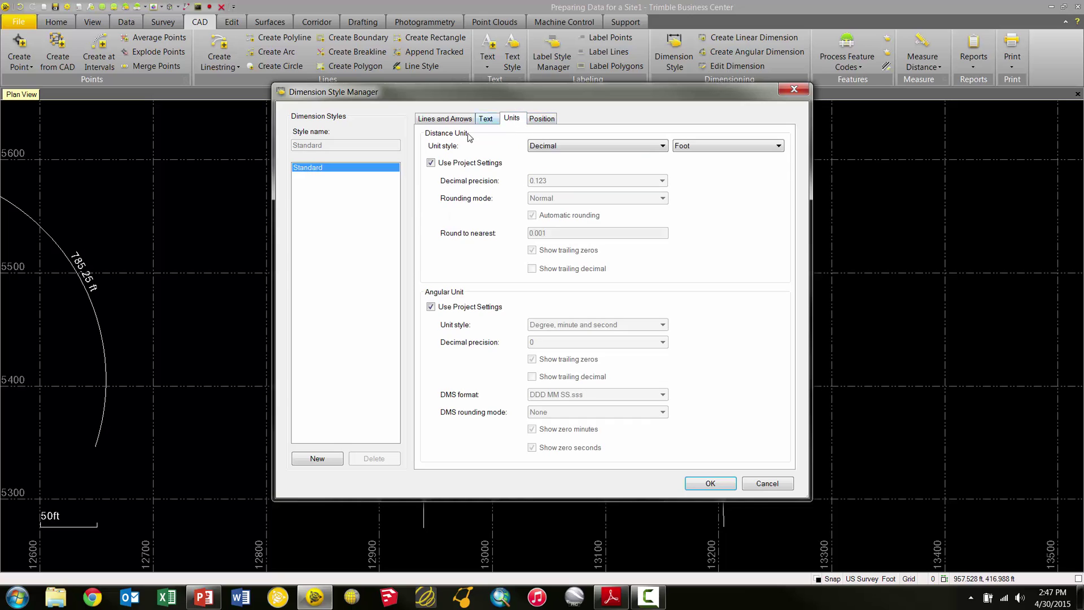
click(542, 120)
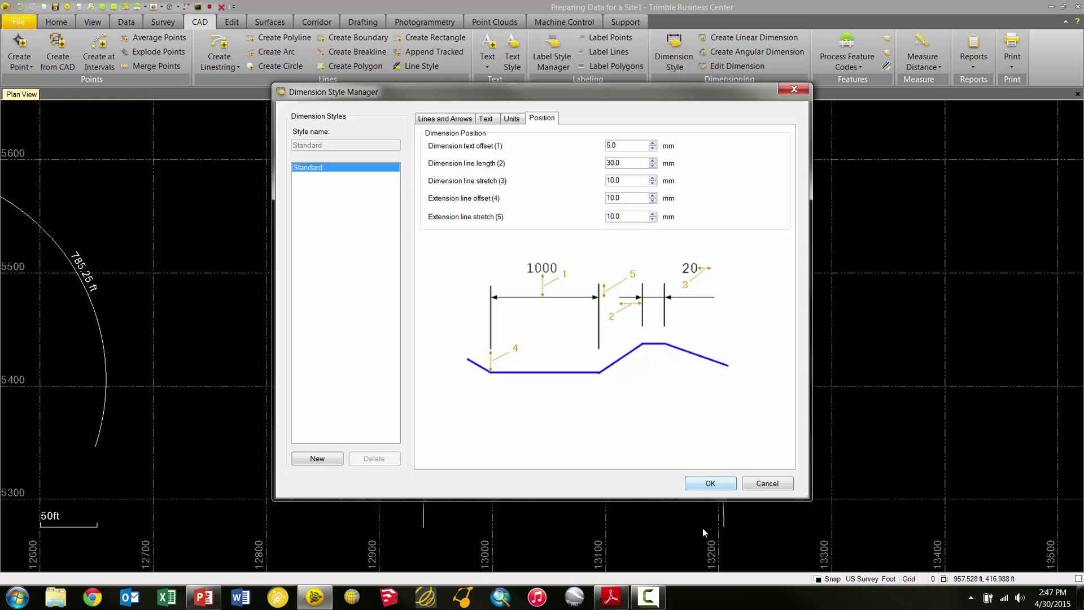
click(717, 482)
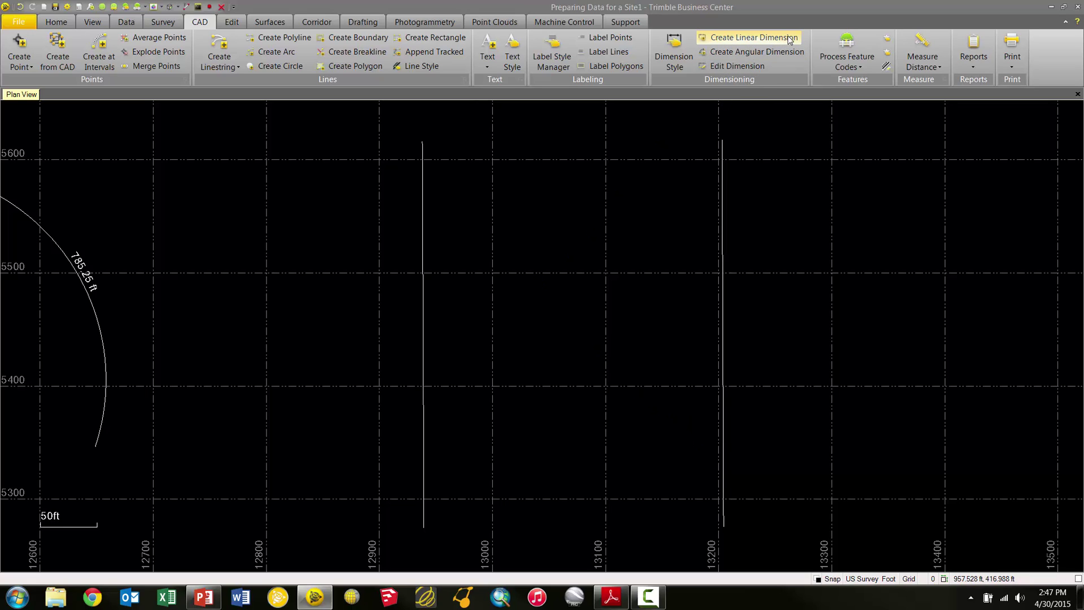
Step: Dimension 265.084 ft between the two vertical lines' top endpoints using End Snap
click(744, 38)
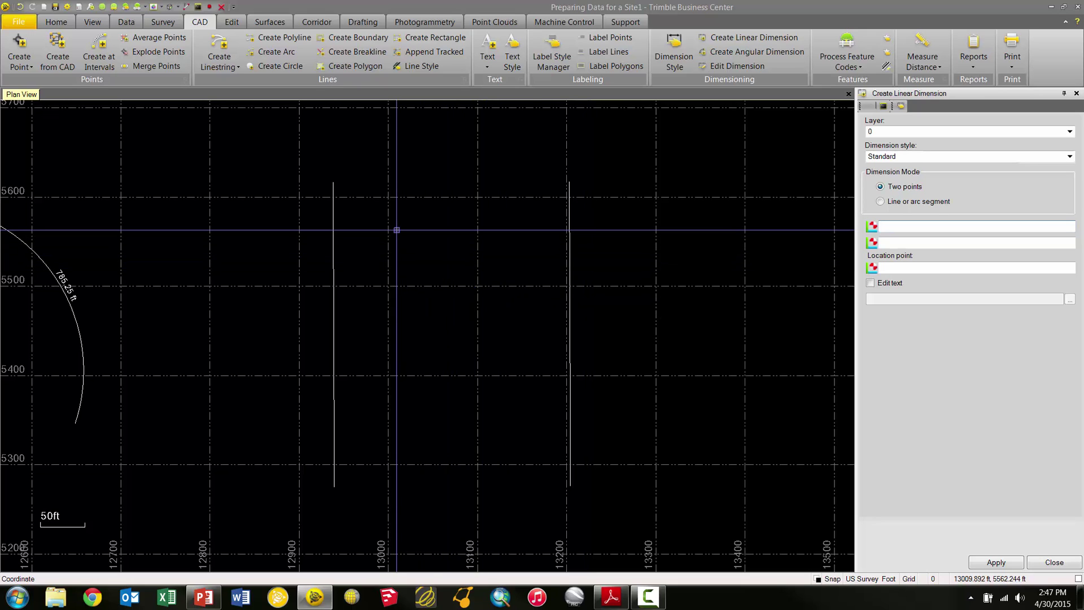
right_click(346, 207)
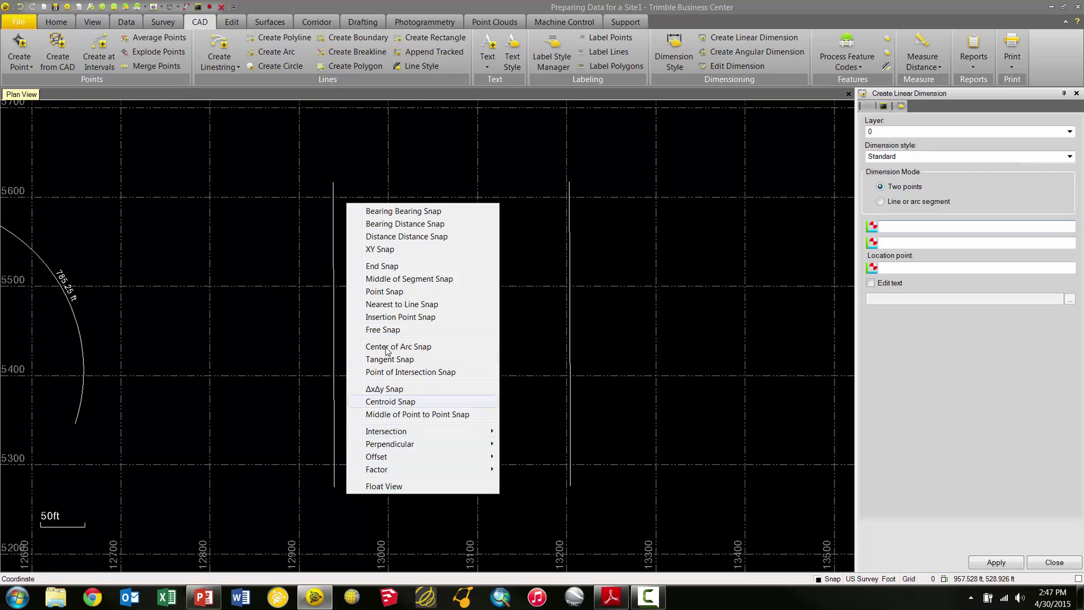
click(381, 266)
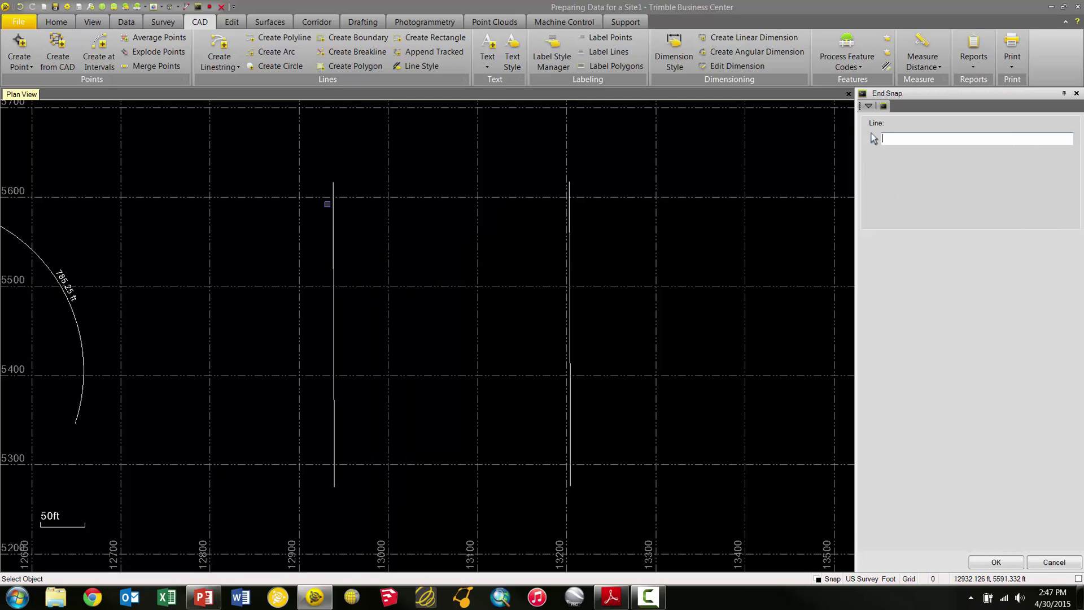
click(331, 198)
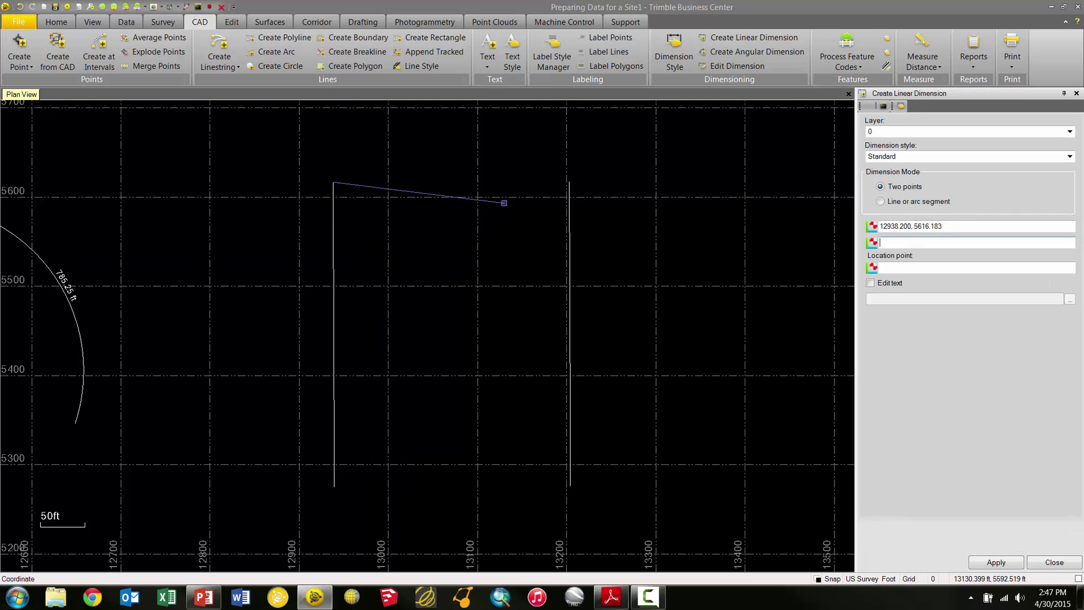
scroll(505, 198, up, 1)
right_click(505, 190)
click(516, 250)
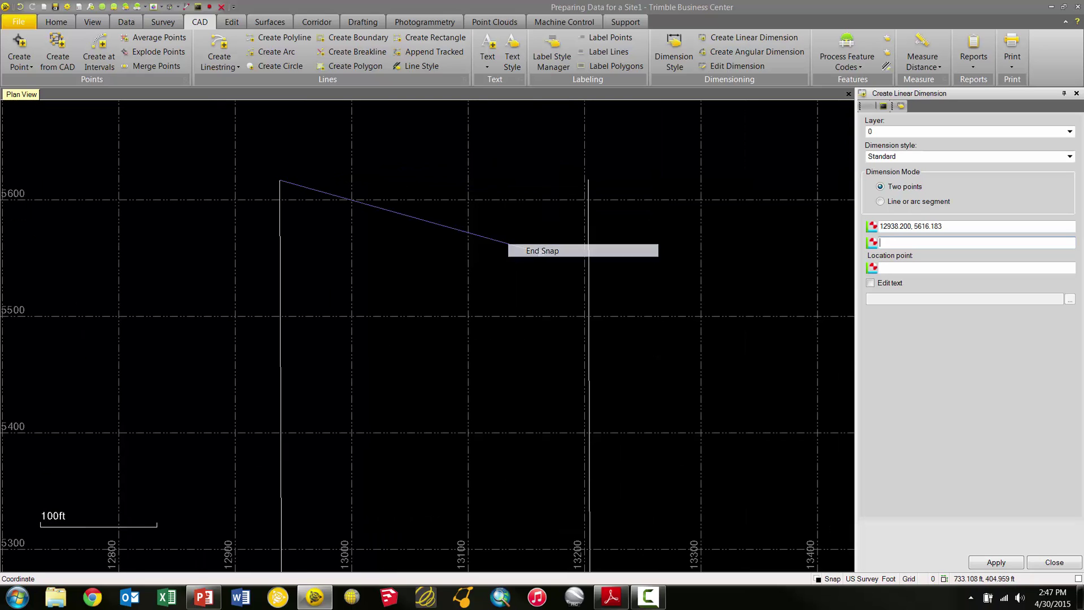
click(589, 187)
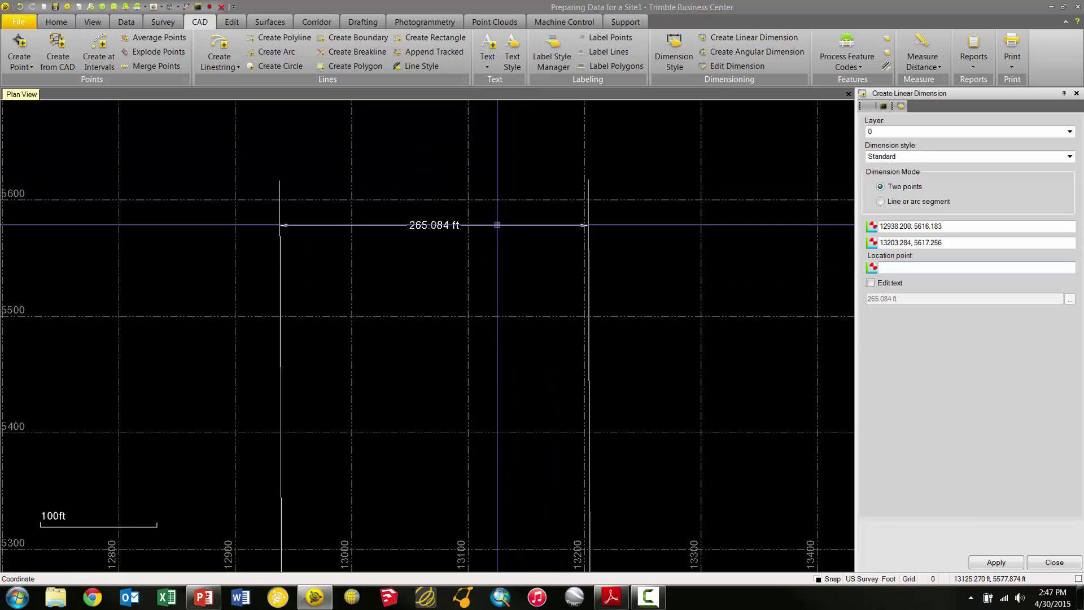
click(441, 209)
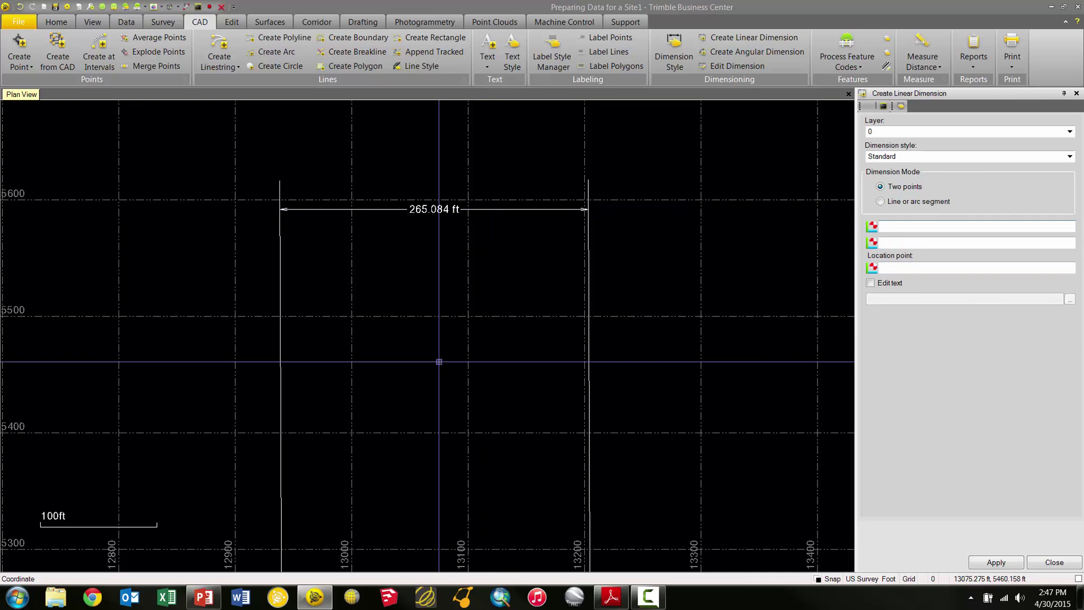
scroll(317, 252, down, 3)
key(Escape)
Step: Pan and zoom the plan view to centre the arc
middle_drag(493, 292, 816, 298)
scroll(816, 297, up, 2)
scroll(816, 298, down, 3)
scroll(668, 295, up, 1)
scroll(588, 261, up, 2)
middle_drag(586, 264, 548, 288)
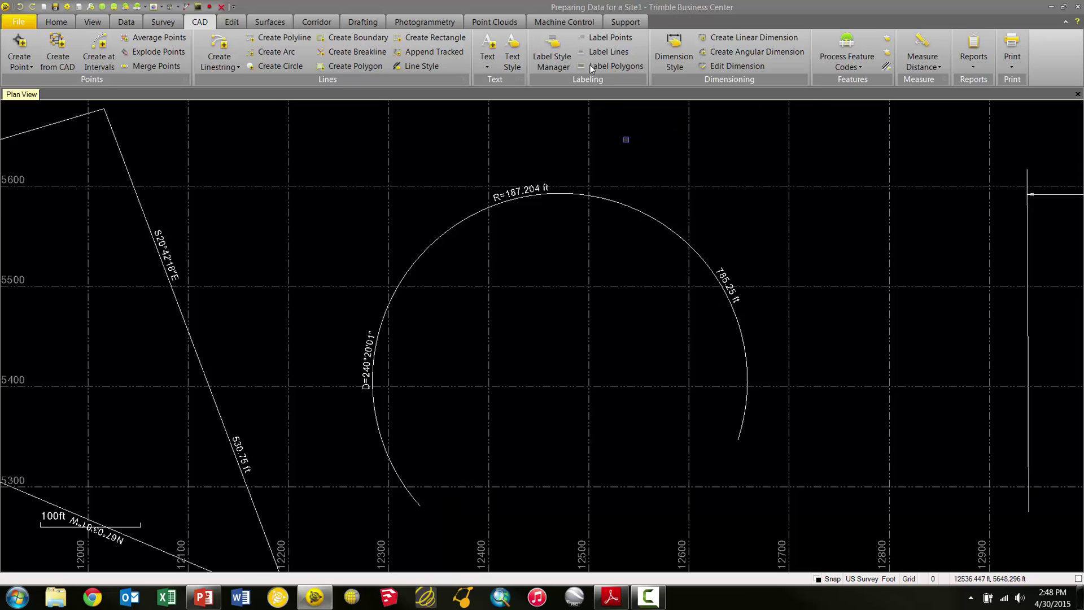
Step: Dimension the arc's 240°20'01" angle, placing the label inside the arc
click(734, 55)
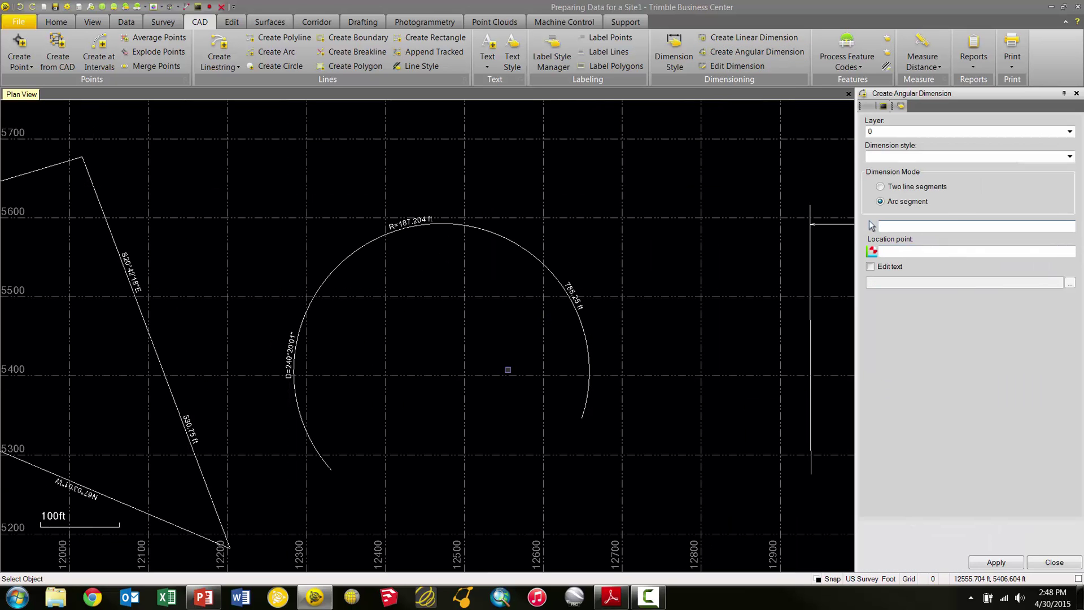
click(587, 347)
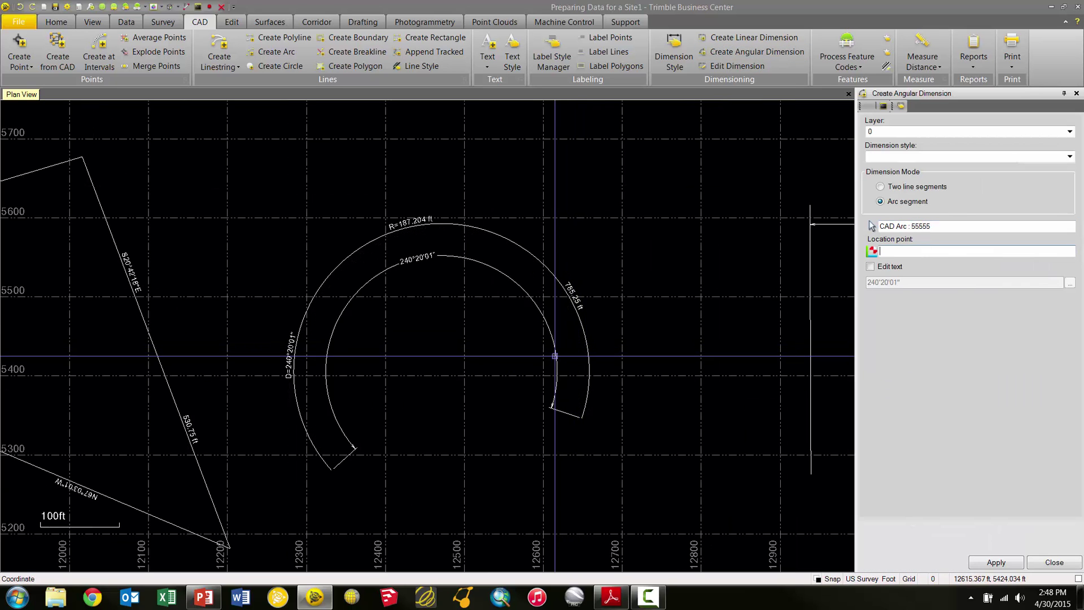
scroll(532, 359, up, 2)
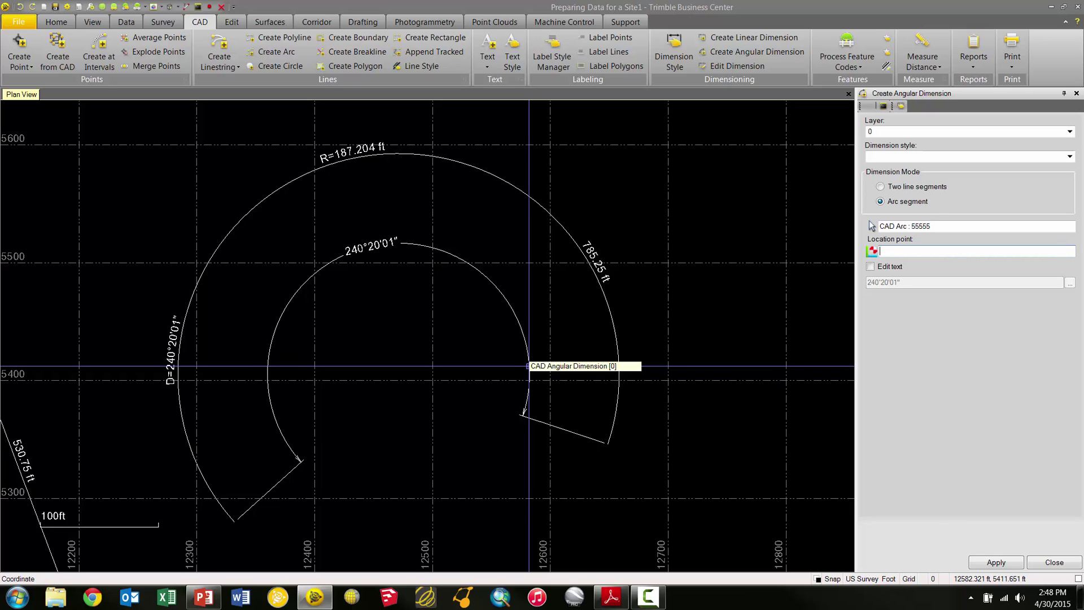
click(529, 366)
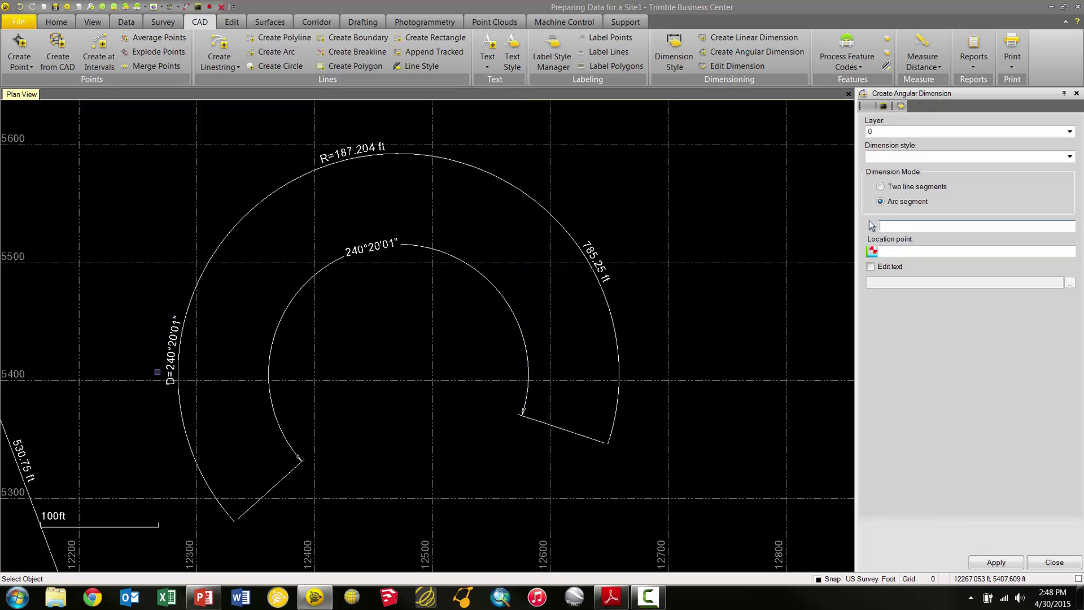